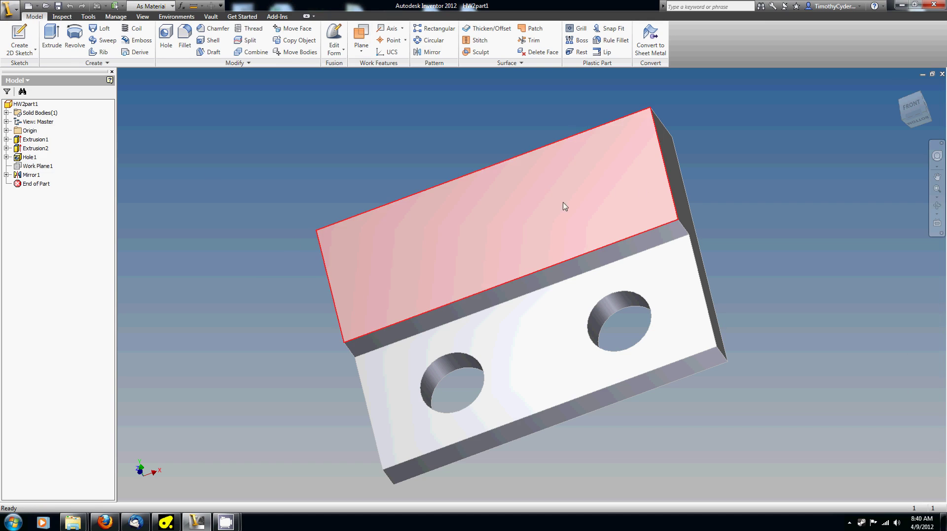
mouse_move(915, 109)
left_mouse_down()
mouse_move(896, 158)
mouse_move(862, 159)
mouse_move(894, 161)
mouse_move(863, 139)
mouse_move(919, 113)
left_mouse_up()
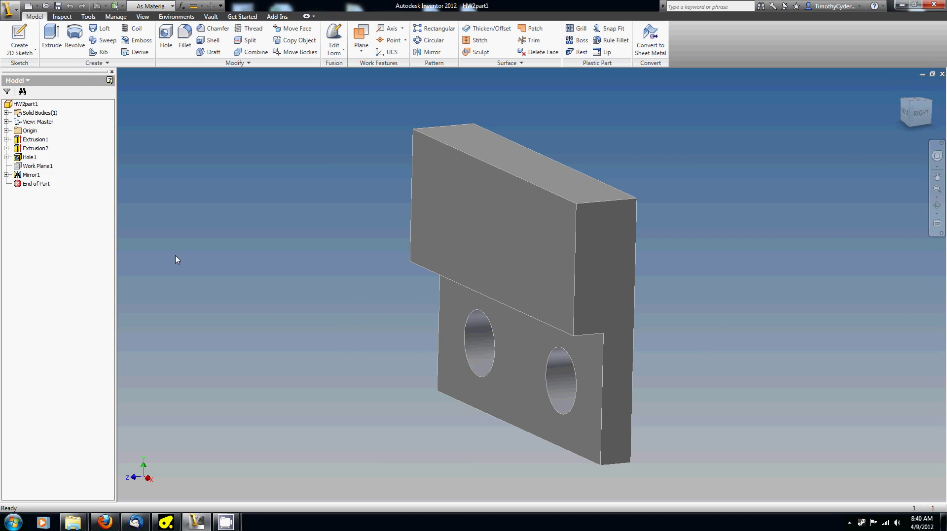
left_click(5, 9)
left_click(5, 10)
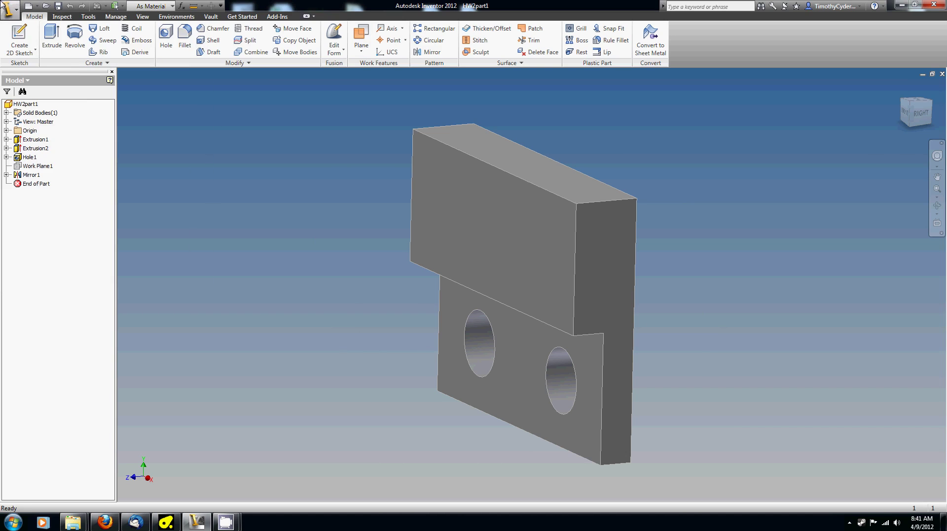
Step: Create a new drawing from the English ANSI (in).idw template
left_click(9, 9)
left_click(22, 64)
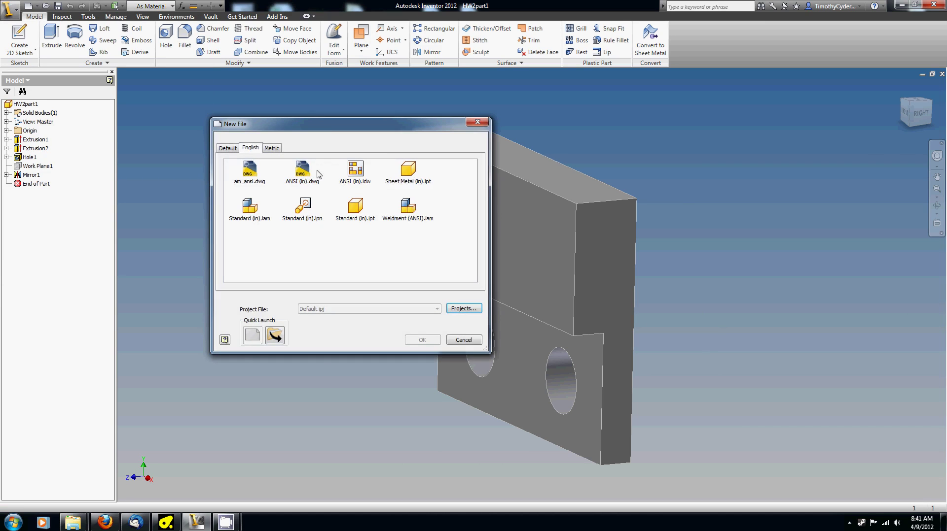
left_click_drag(328, 128, 390, 155)
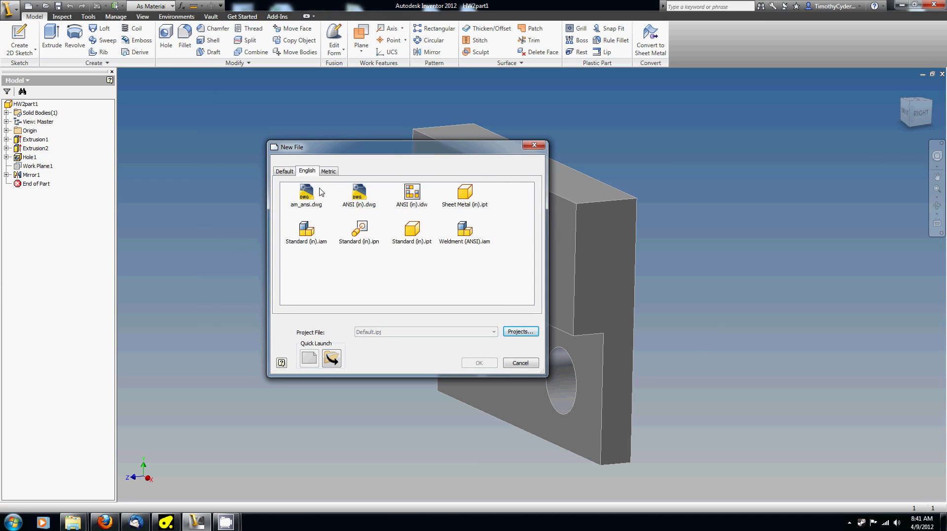
left_click(285, 171)
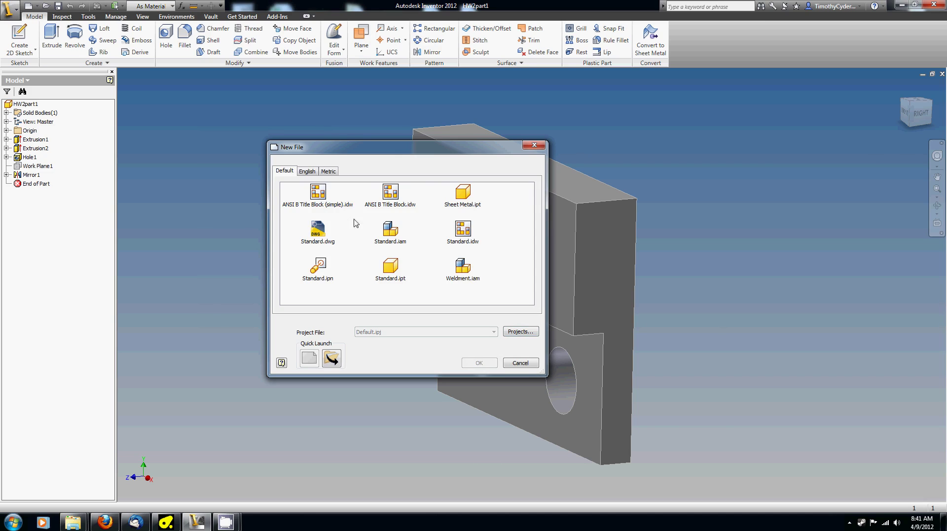
left_click(304, 173)
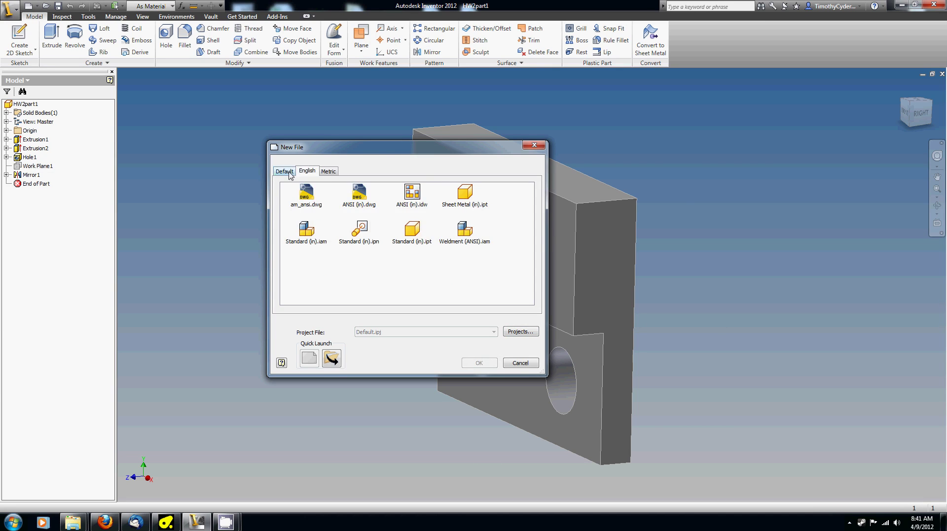
left_click(286, 172)
left_click(307, 171)
left_click(418, 197)
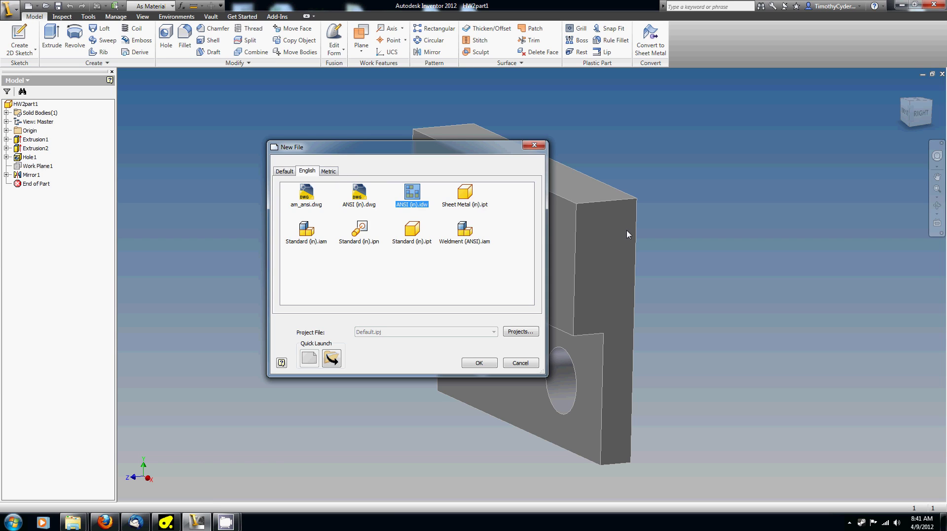
double_click(412, 196)
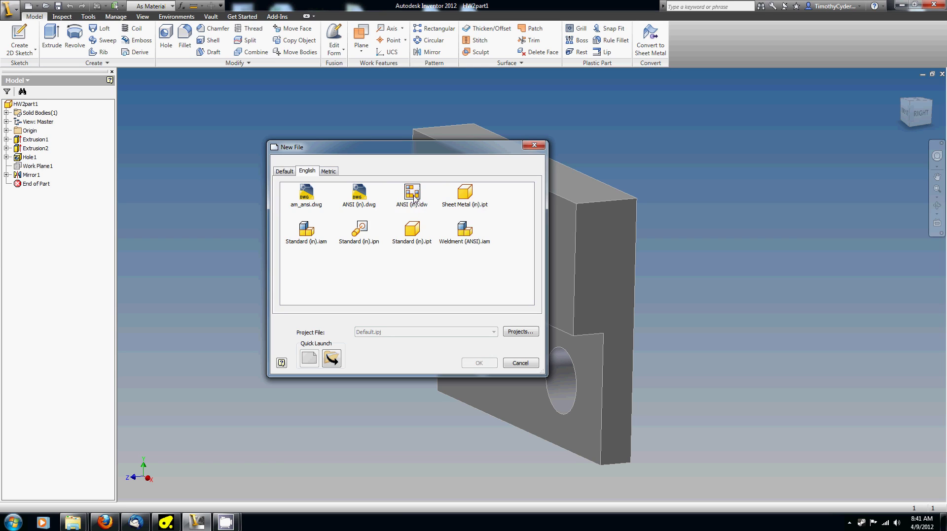
left_click(413, 198)
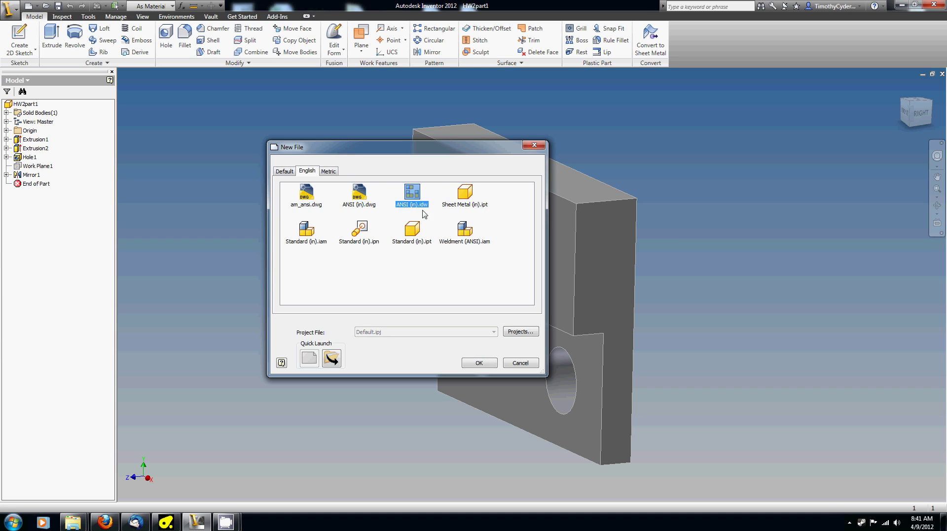
left_click(479, 362)
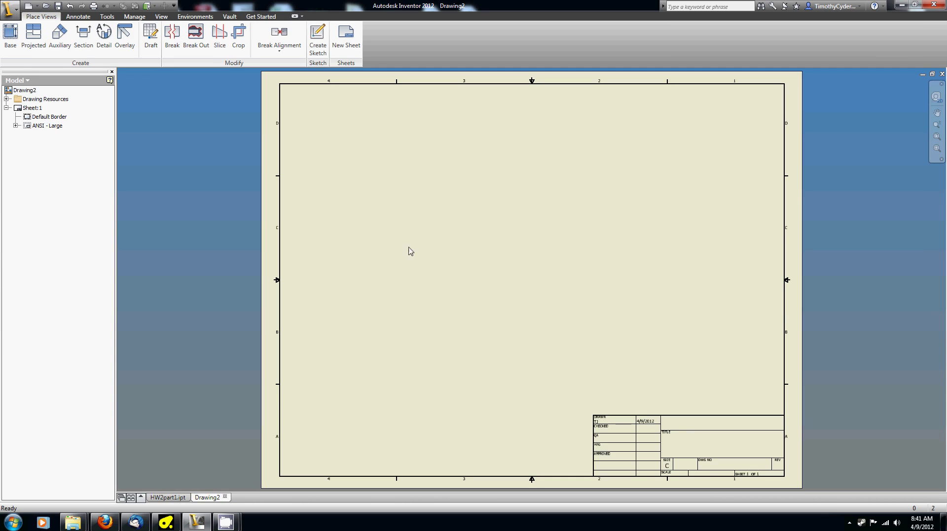
Step: Compare the part's feature tree with the new drawing's resources, sheet, border and title block entries
left_click(168, 498)
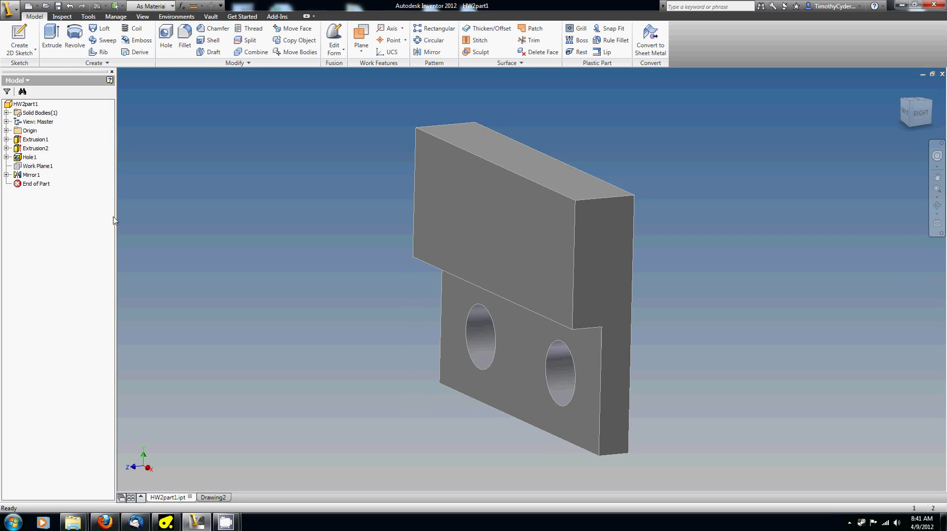
left_click(213, 497)
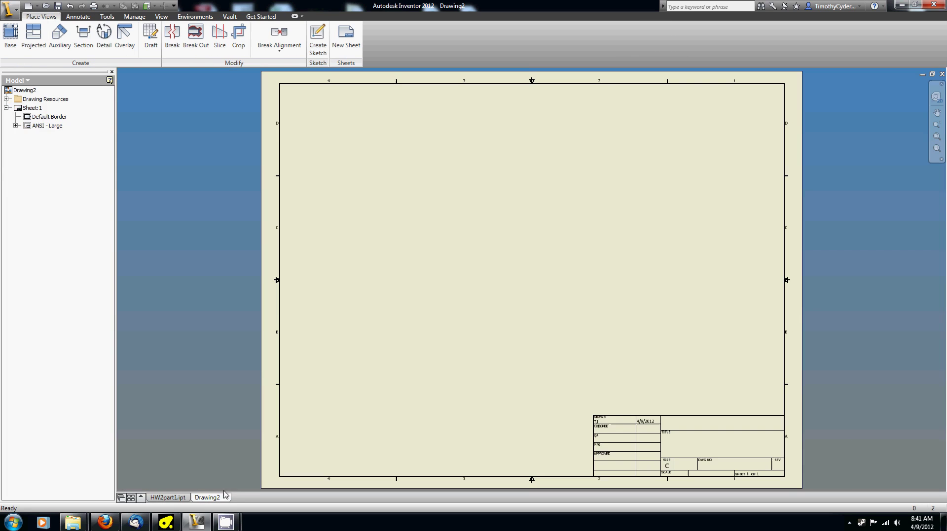
left_click(6, 99)
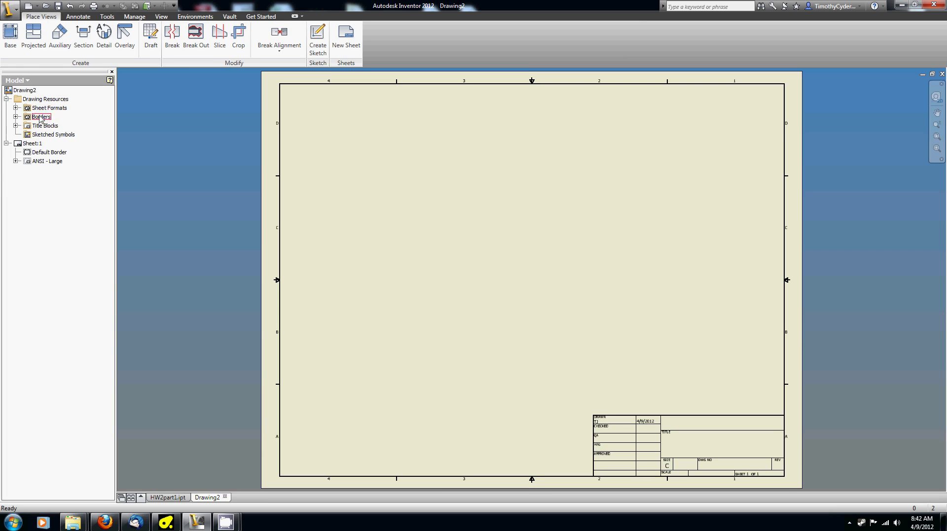
left_click(7, 99)
left_click(32, 108)
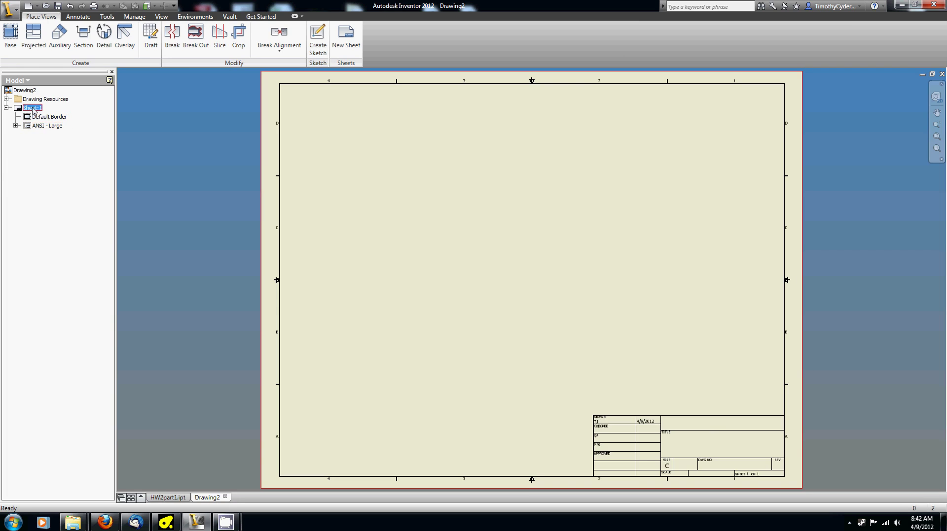
left_click(45, 117)
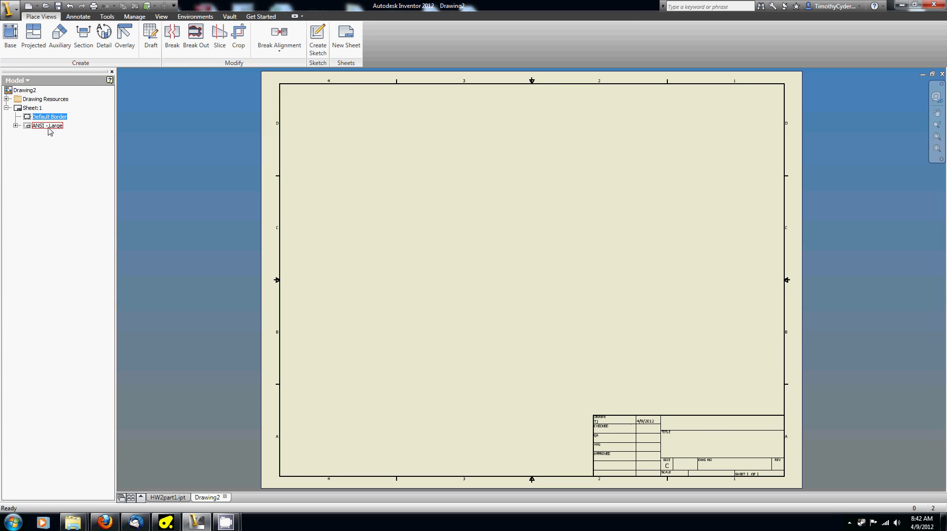
left_click(50, 126)
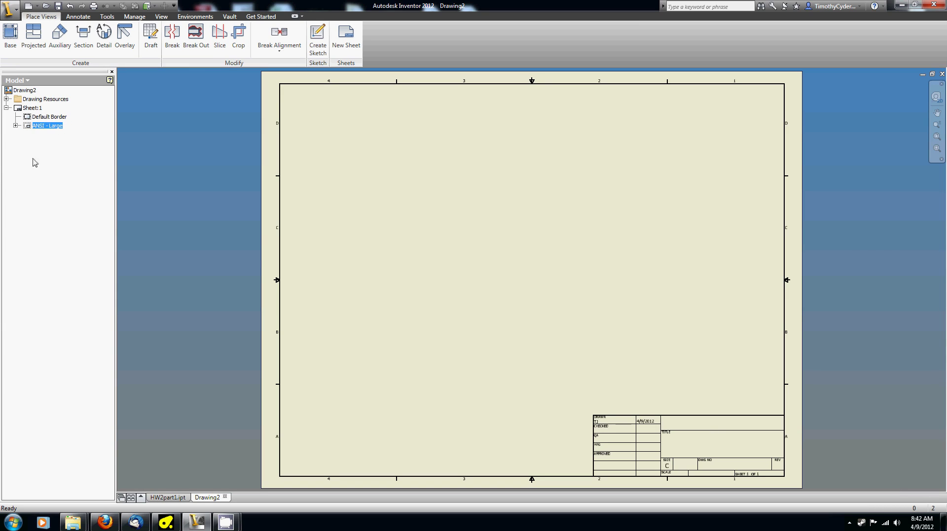
left_click(30, 116)
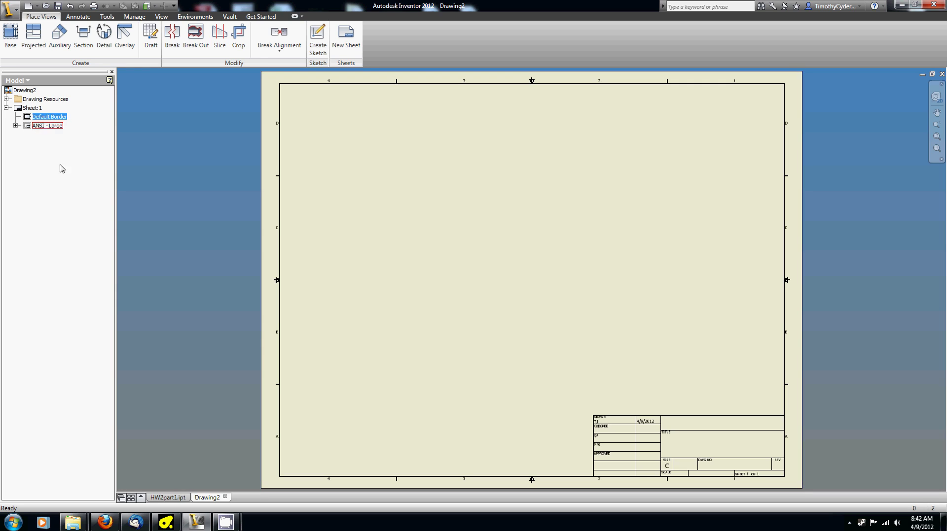
left_click(167, 497)
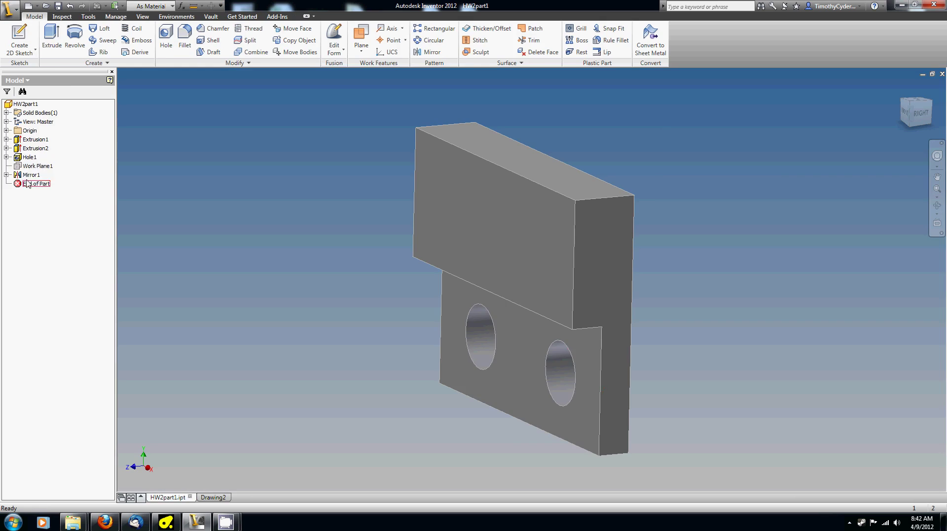
left_click(31, 175)
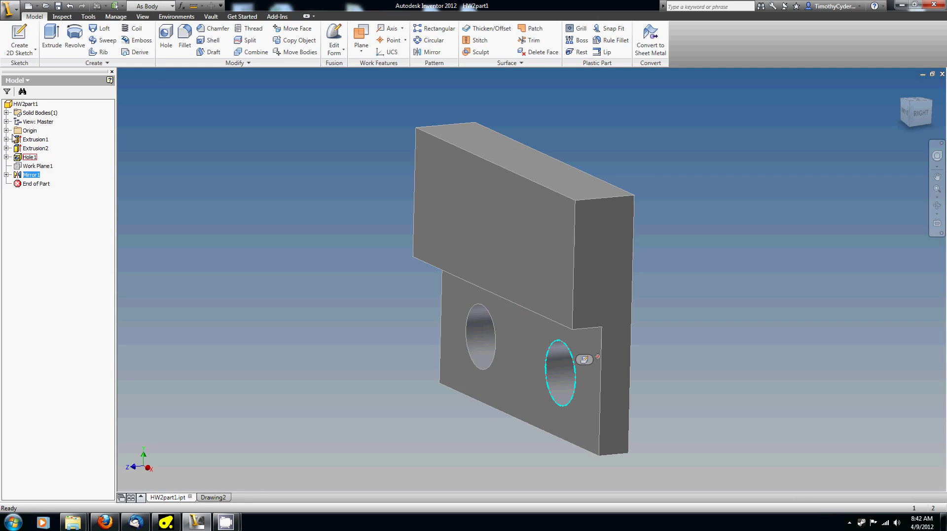
left_click(216, 499)
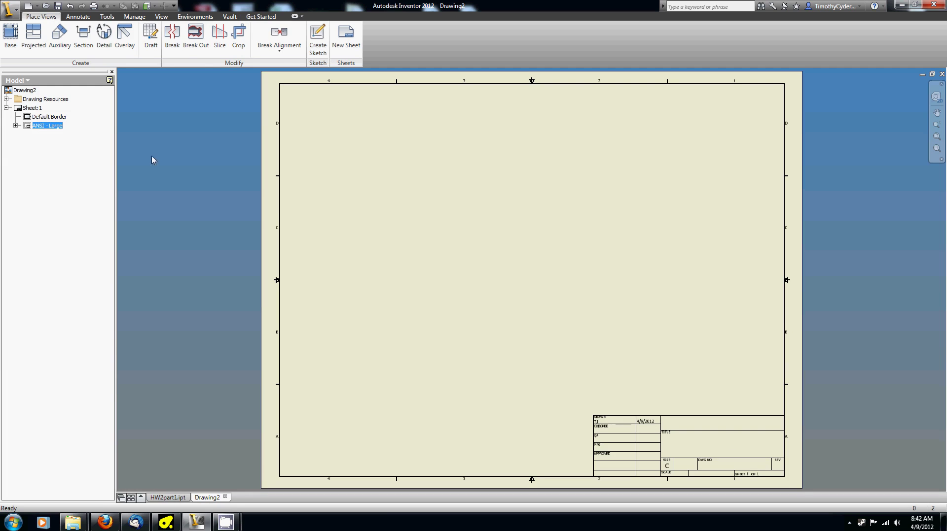
Step: Change the size of Sheet:1 to A
left_click(20, 110)
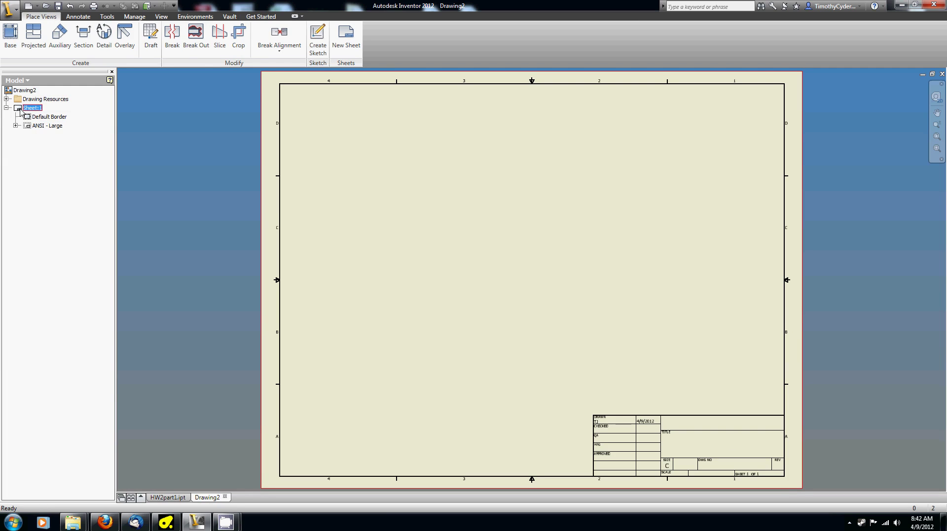
right_click(37, 111)
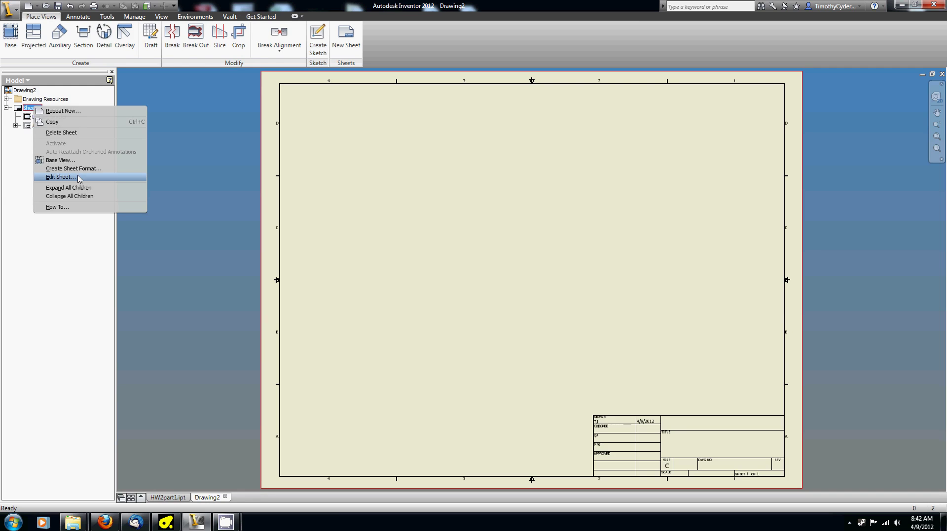
left_click(59, 177)
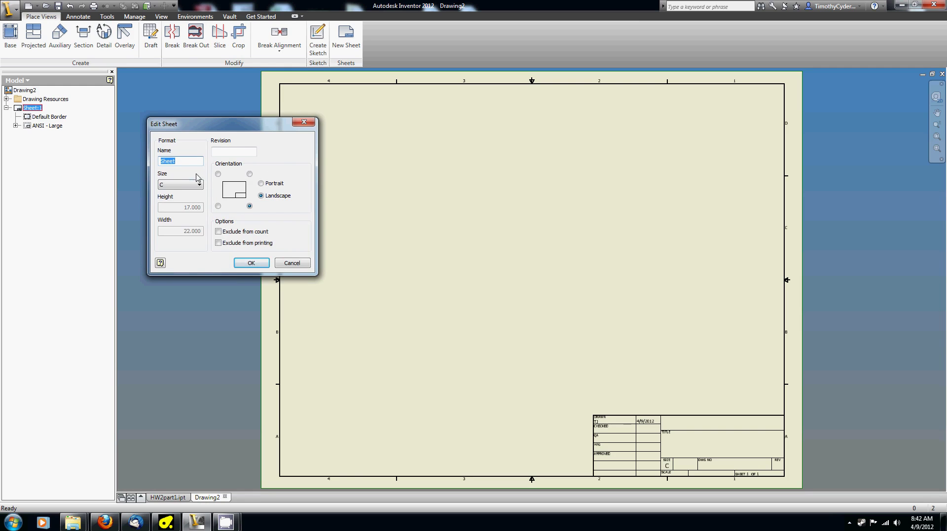
left_click(199, 186)
left_click(199, 194)
left_click(251, 263)
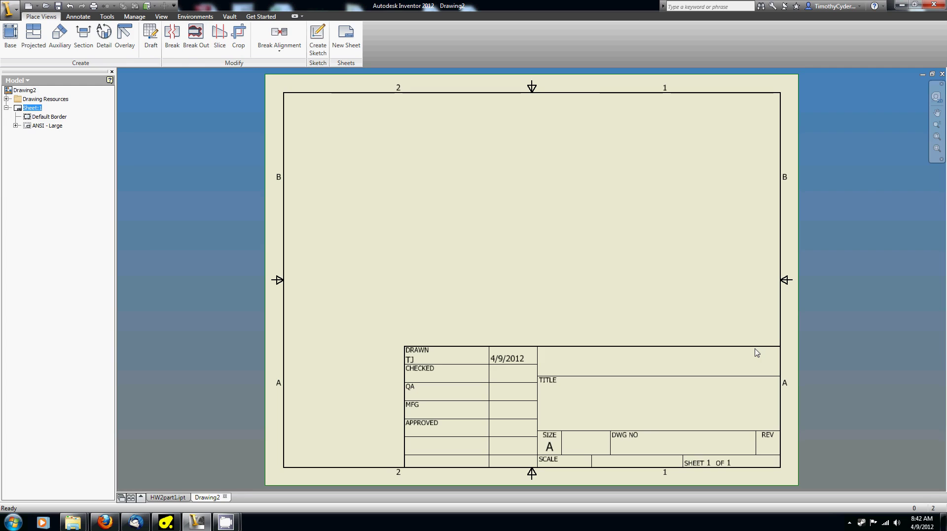
Step: Replace the sheet's ANSI - Large title block with the ANSI A title block from the drawing resources
left_click(47, 126)
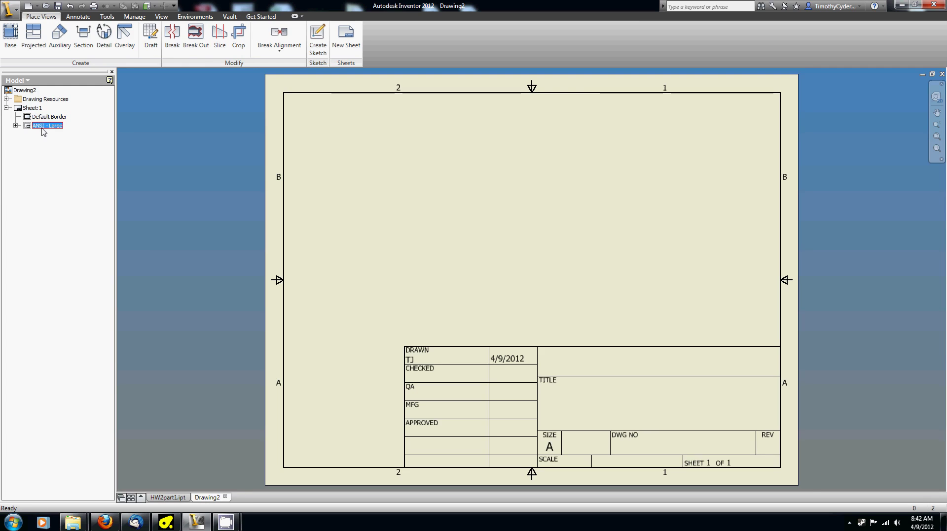
key("Delete")
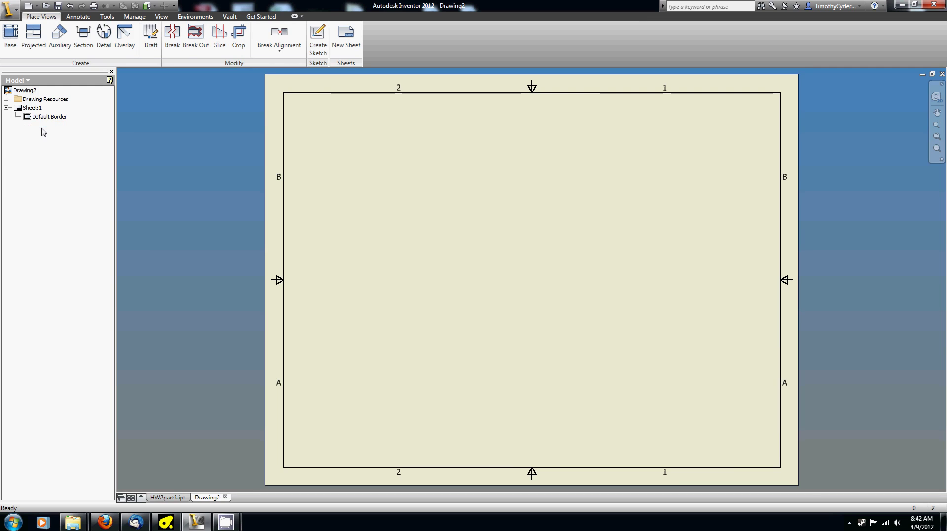
left_click(6, 99)
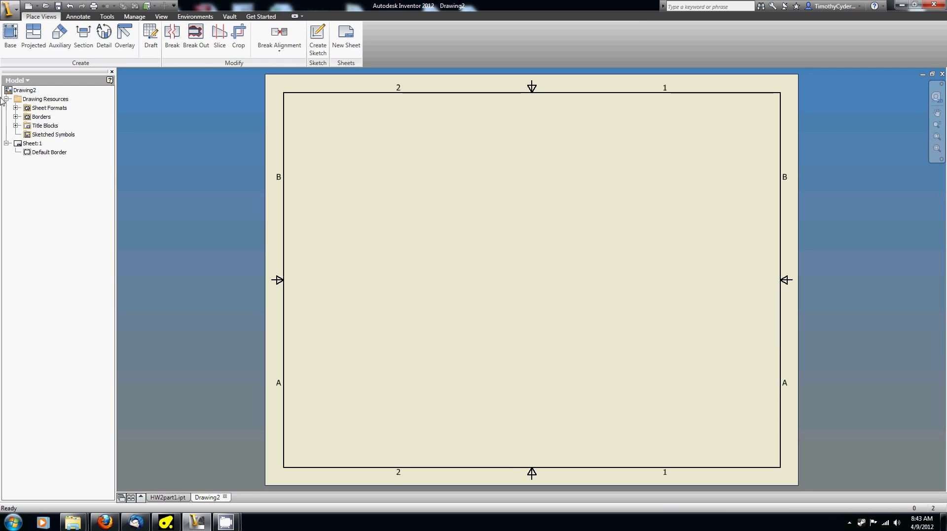
left_click(16, 126)
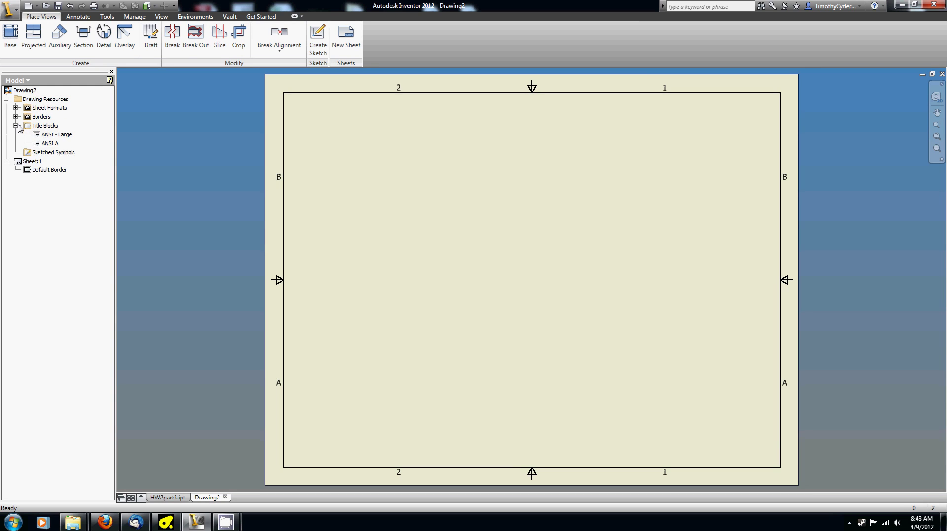
left_click(49, 143)
double_click(40, 146)
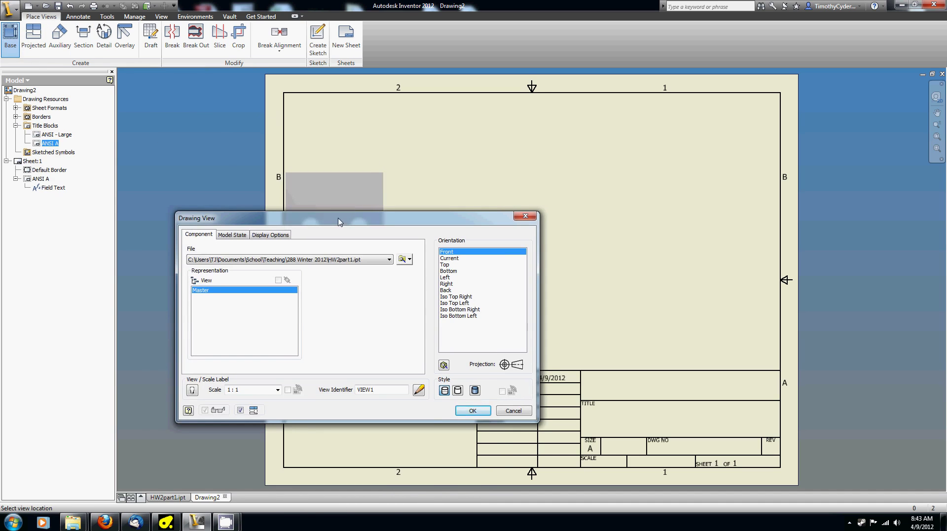
Step: Check that the base view's source file matches the open part HW2part1.ipt
left_click(163, 498)
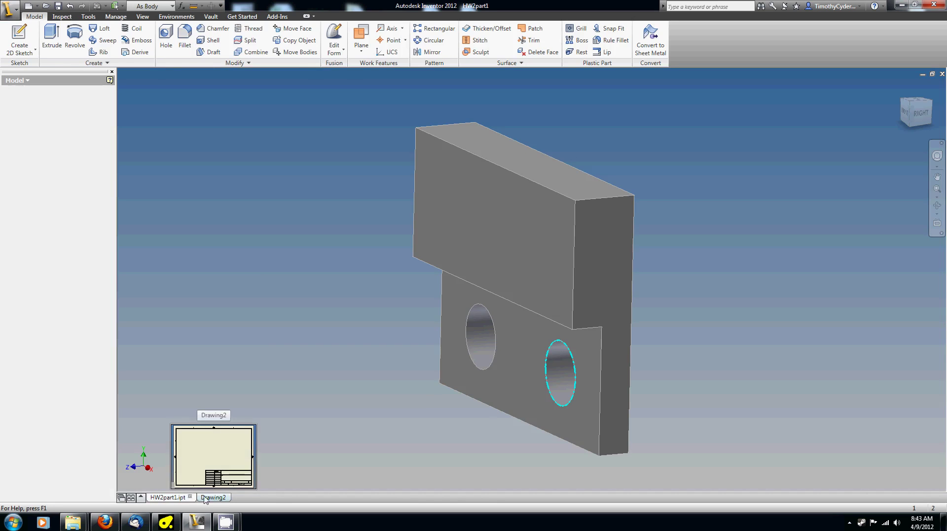
left_click(210, 498)
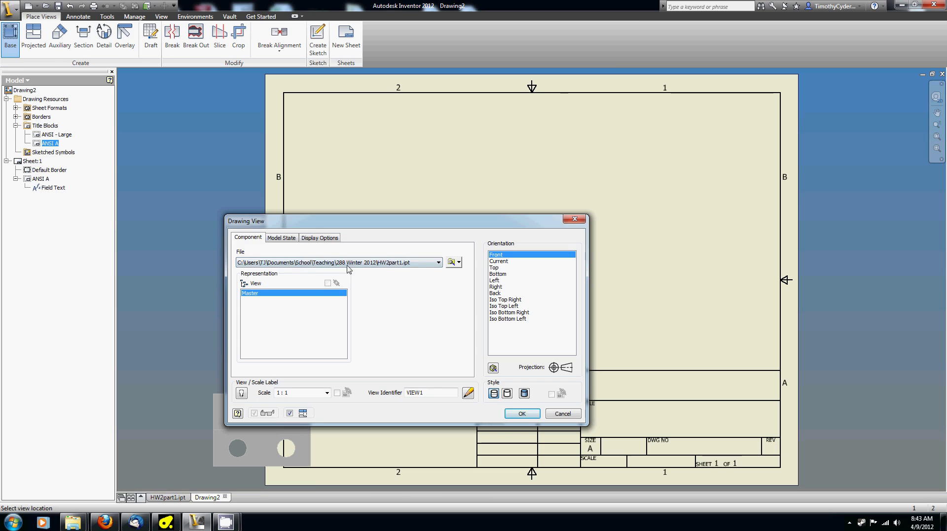
left_click(371, 266)
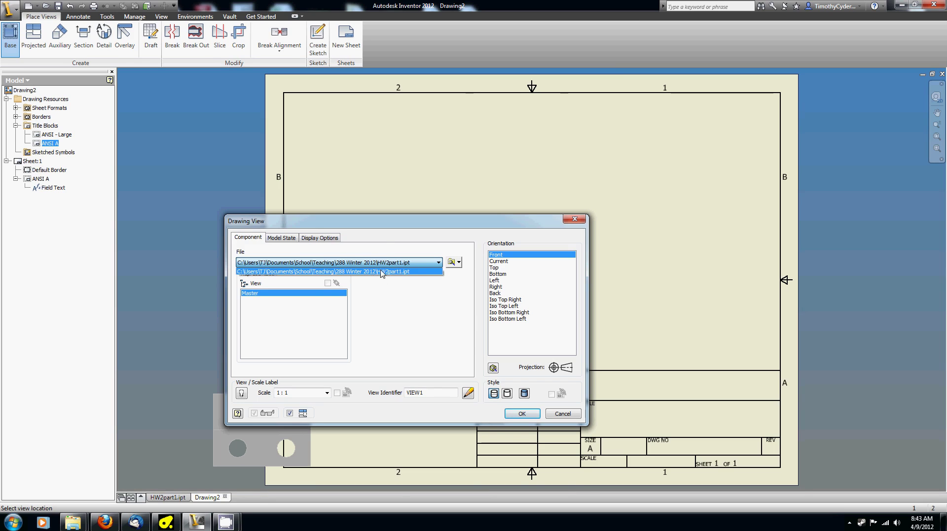
left_click(380, 238)
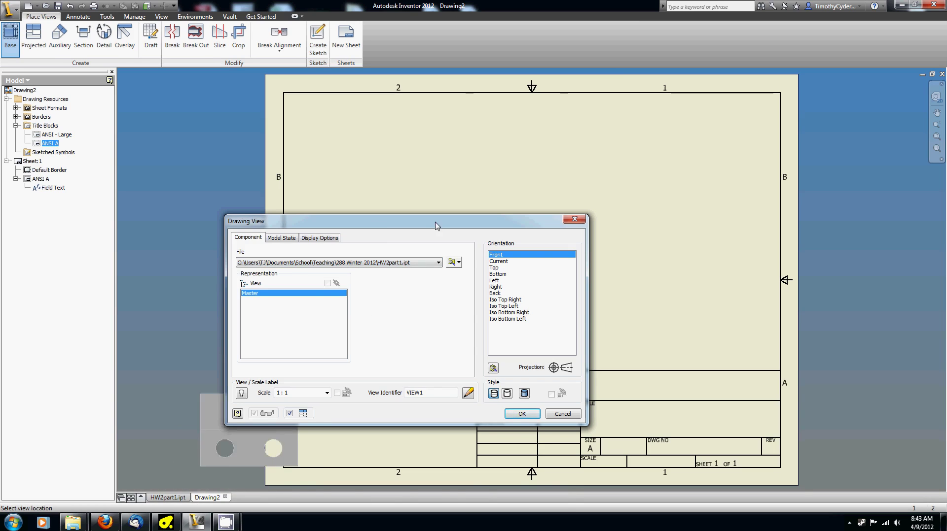
left_click_drag(436, 222, 410, 298)
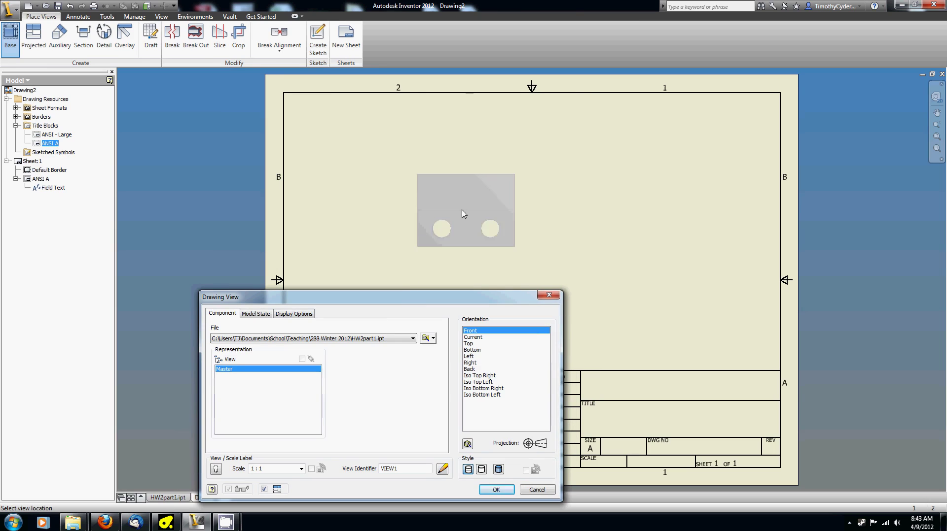
left_click(425, 339)
key("Escape")
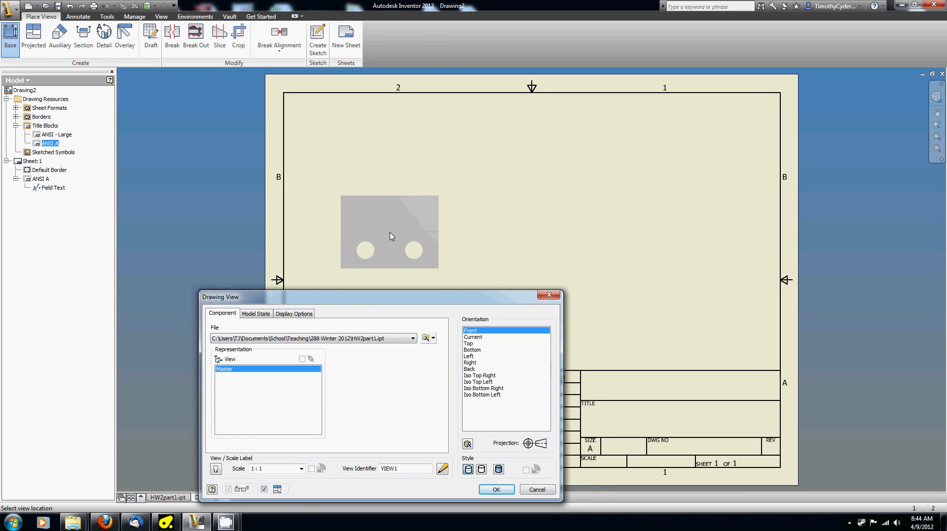
Step: Preview the base view at 2:1 scale and return its scale to 1:1
left_click(300, 469)
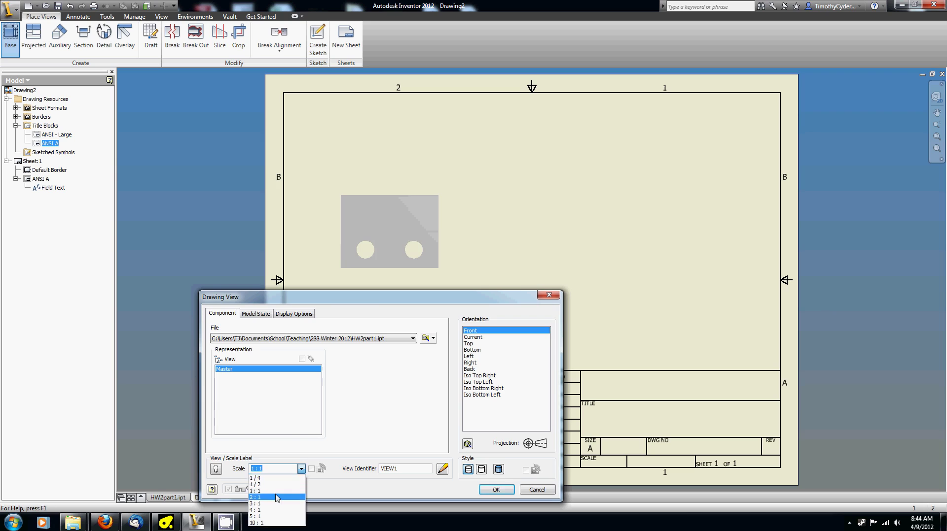
left_click(276, 498)
left_click(301, 469)
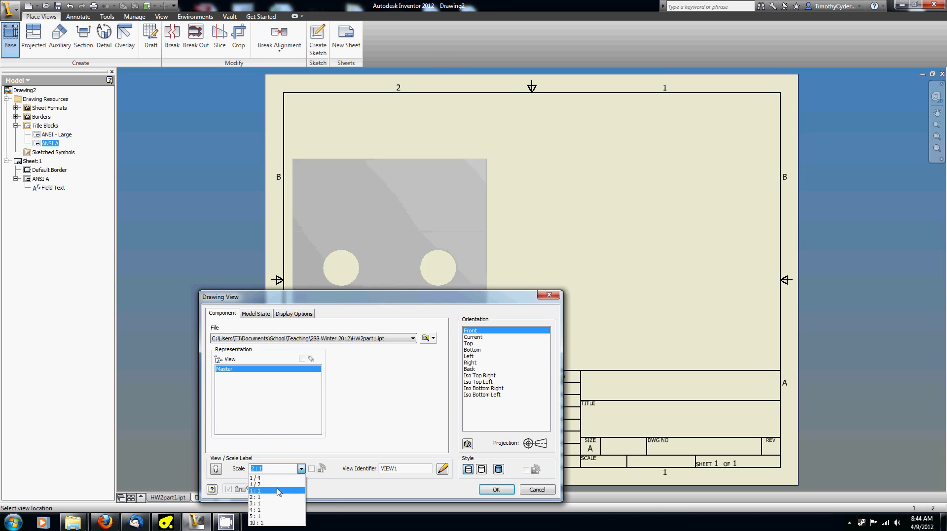
left_click(278, 491)
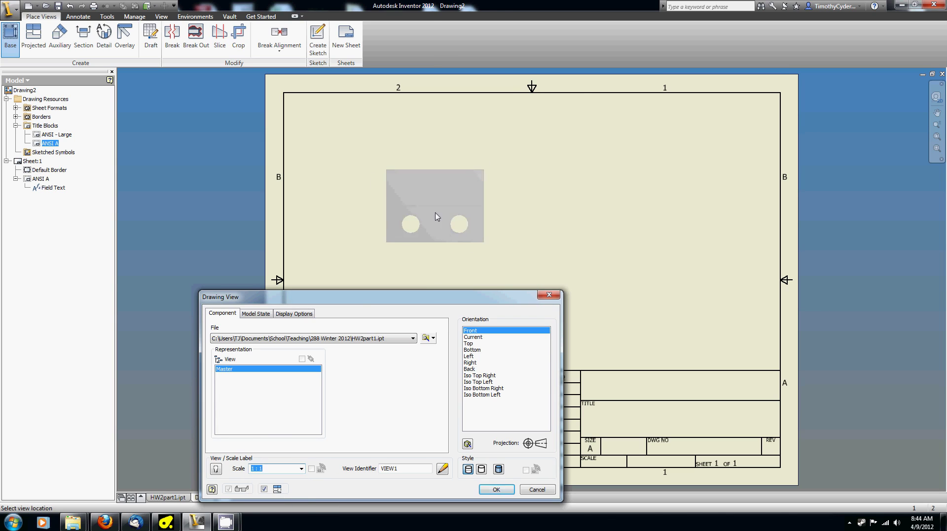
Step: Preview several orientations, then place a Front base view of HW2part1 in the upper part of the sheet
left_click(483, 337)
left_click(483, 356)
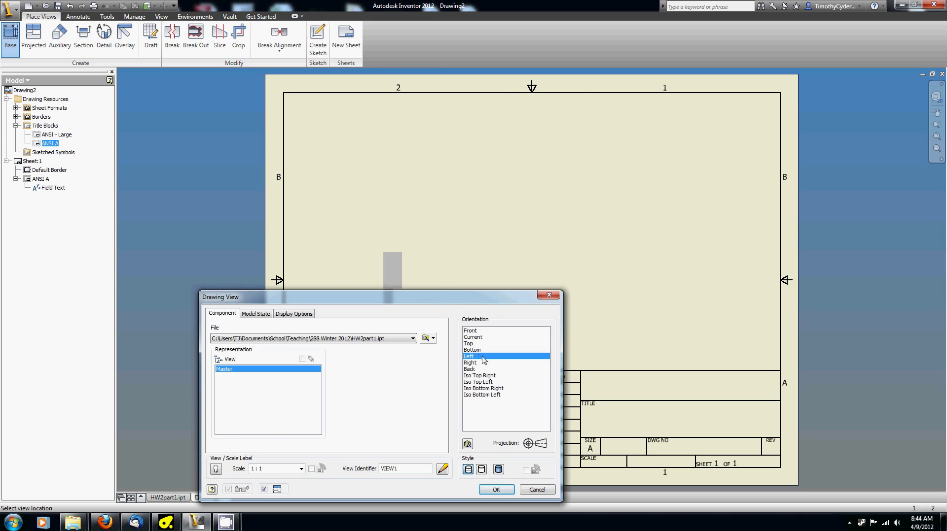
left_click(483, 376)
left_click(482, 356)
left_click(482, 338)
left_click(482, 331)
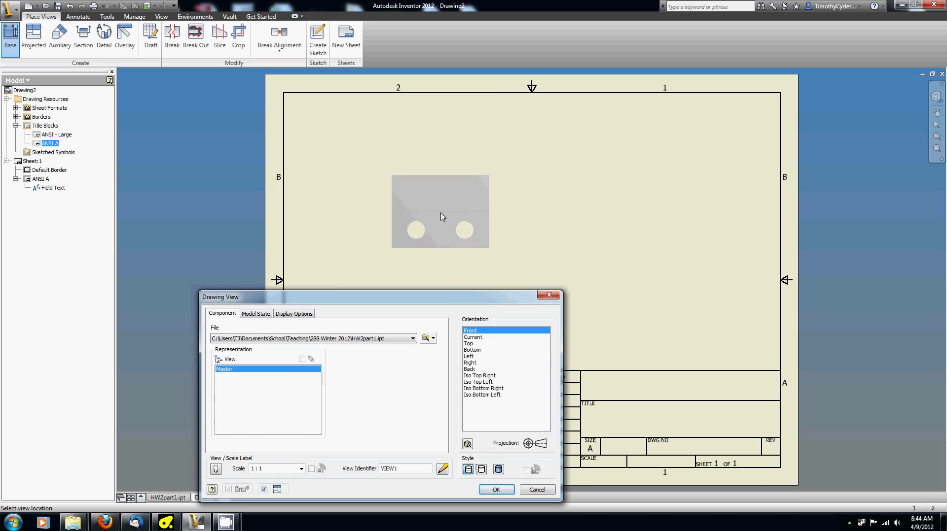
left_click(446, 213)
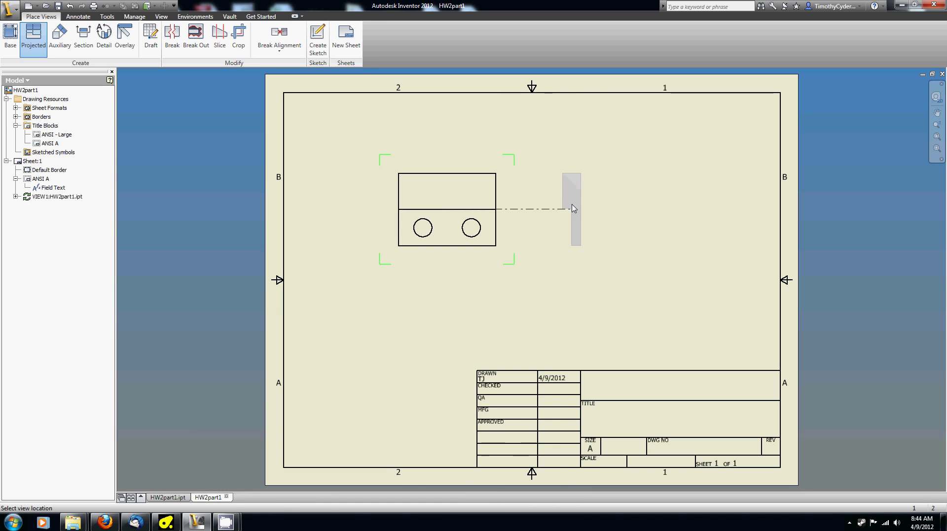
Step: Create projected views from the front view: a side view to its right, one below, and an isometric to the lower left
left_click(577, 208)
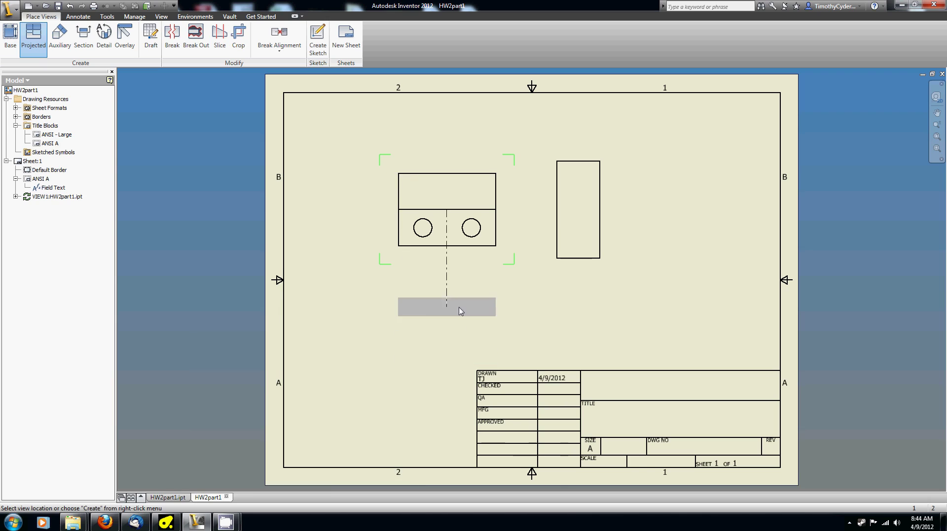
left_click(422, 305)
left_click(328, 286)
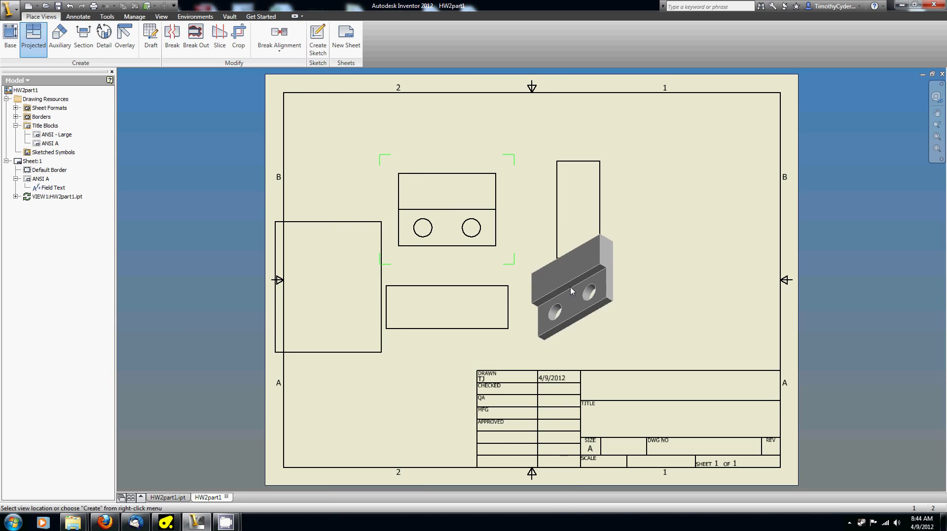
right_click(564, 285)
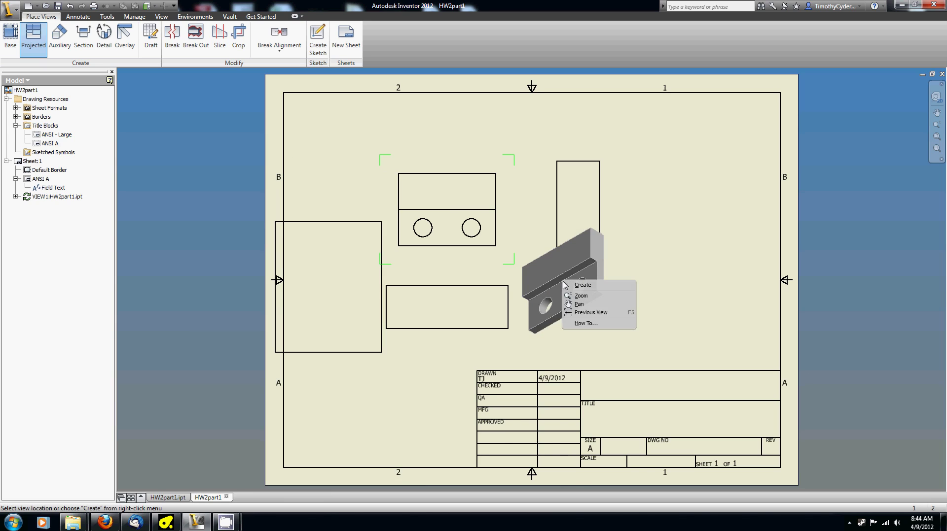
left_click(579, 285)
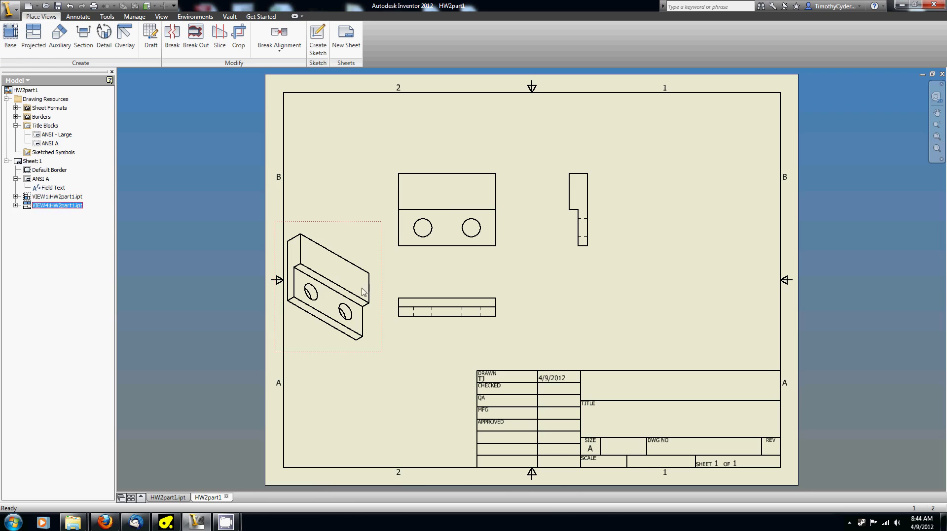
Step: Delete the isometric view and the projected view below the front view
key("Delete")
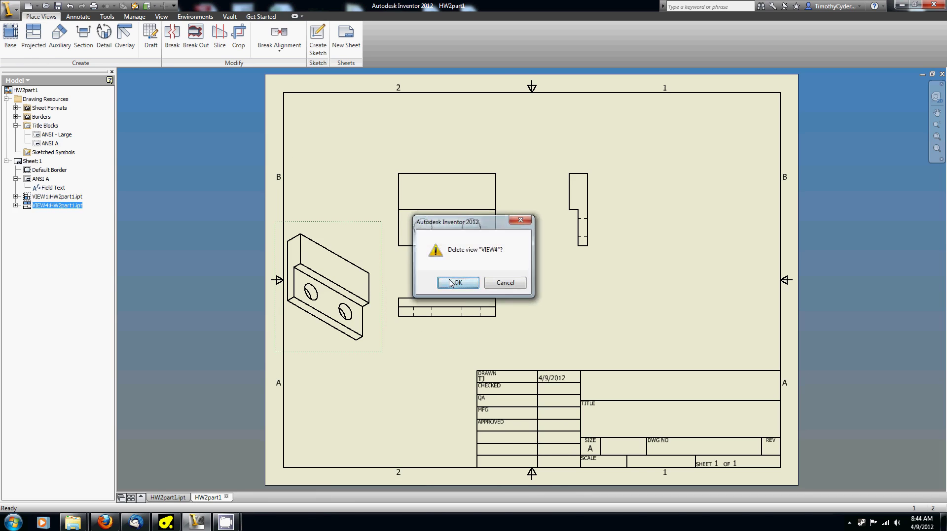
left_click(453, 281)
left_click(453, 300)
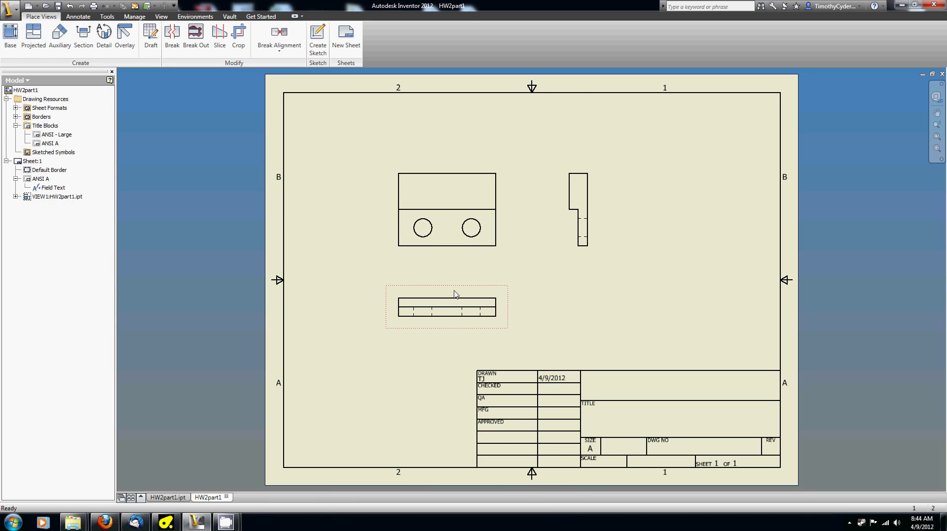
key("Delete")
left_click(458, 283)
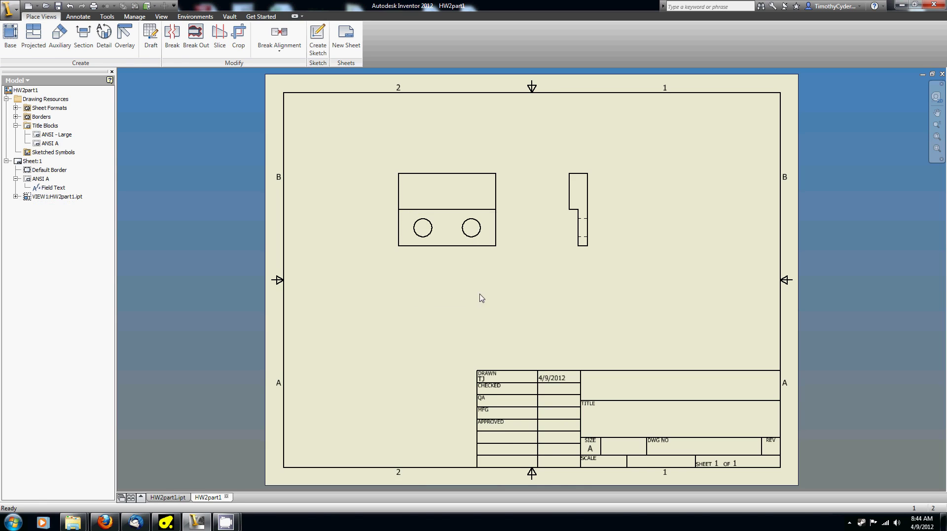
Step: Move the side view farther right and shift the front view slightly right and down on the sheet
left_click(587, 254)
left_click_drag(590, 261, 639, 260)
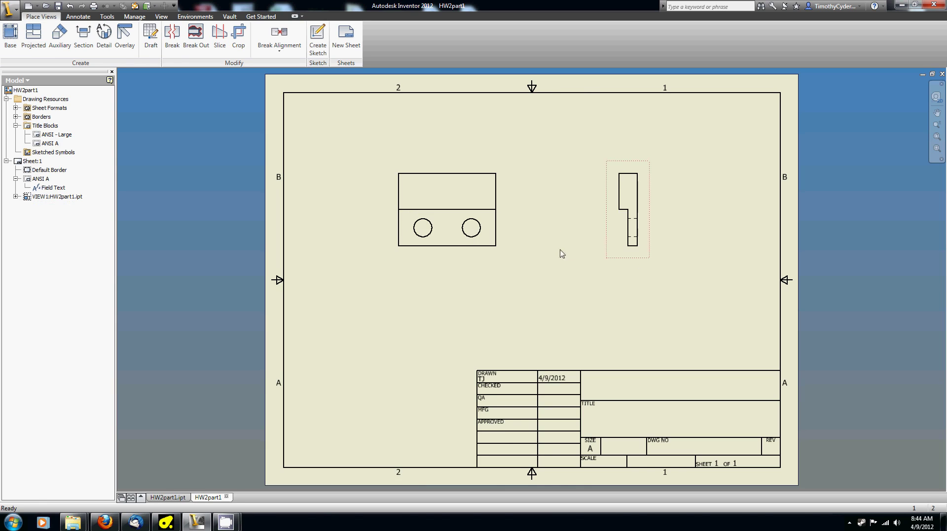
left_click(478, 258)
mouse_move(478, 258)
left_mouse_down()
mouse_move(535, 273)
mouse_move(463, 268)
left_mouse_up()
left_click(571, 308)
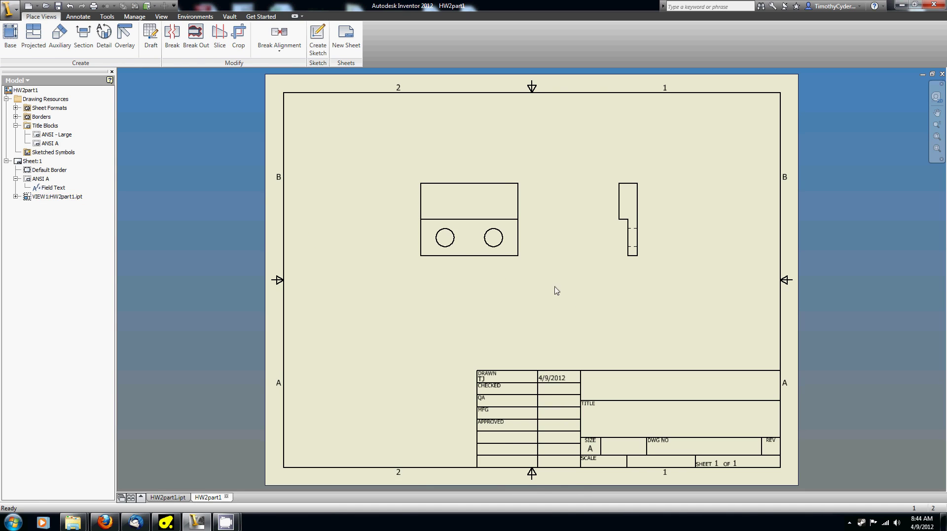
Step: Dimension the height of the front view's lower section, placing the dimension to the left of the view
left_click(67, 18)
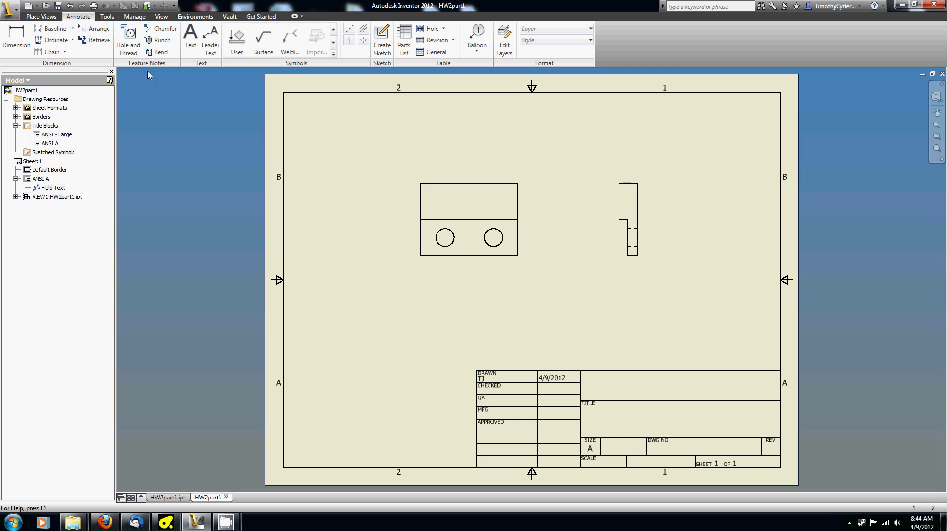
left_click(28, 46)
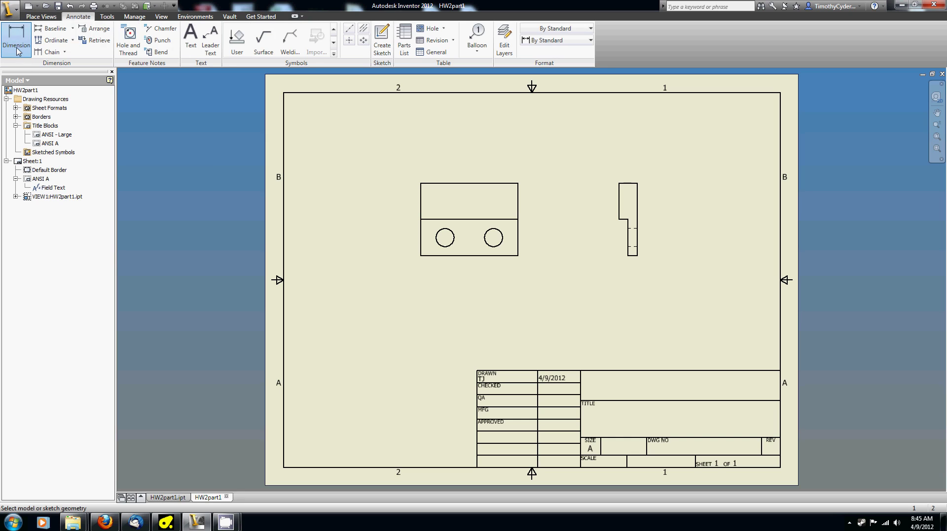
left_click(17, 48)
left_click(420, 232)
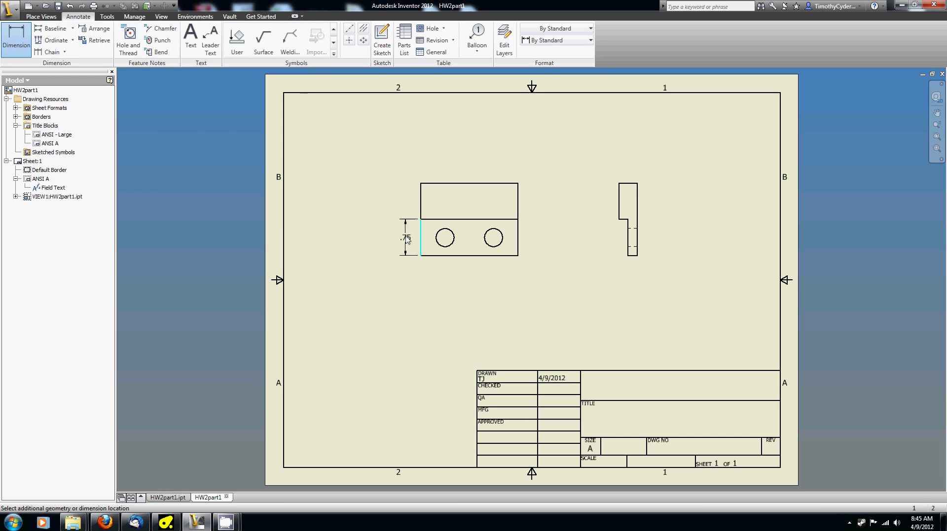
left_click(396, 241)
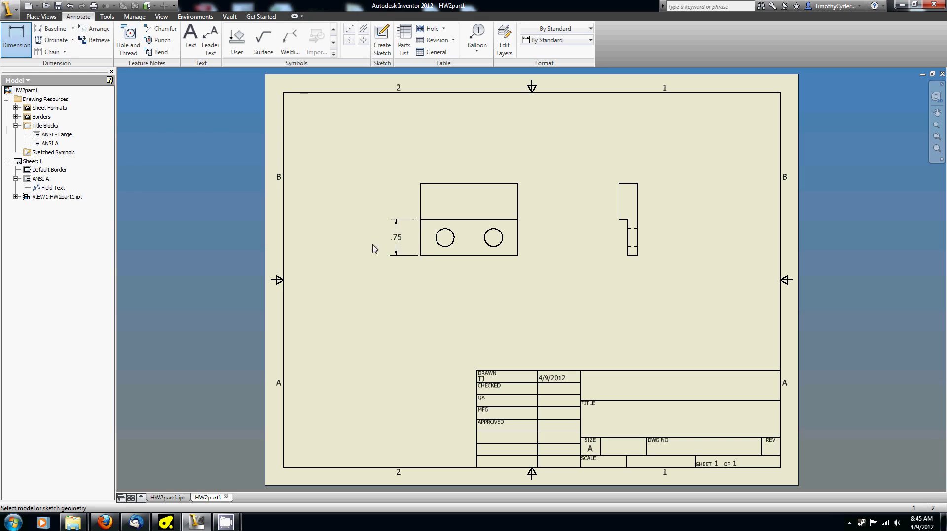
Step: Dimension the front view's overall height between its top and bottom edges, outside the lower section's dimension
scroll(422, 250, "up", 4)
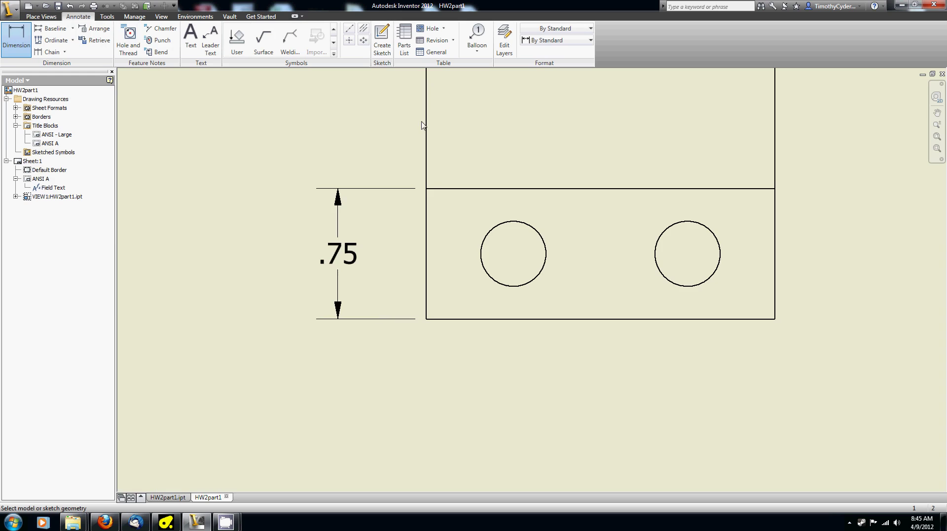
scroll(428, 207, "down", 4)
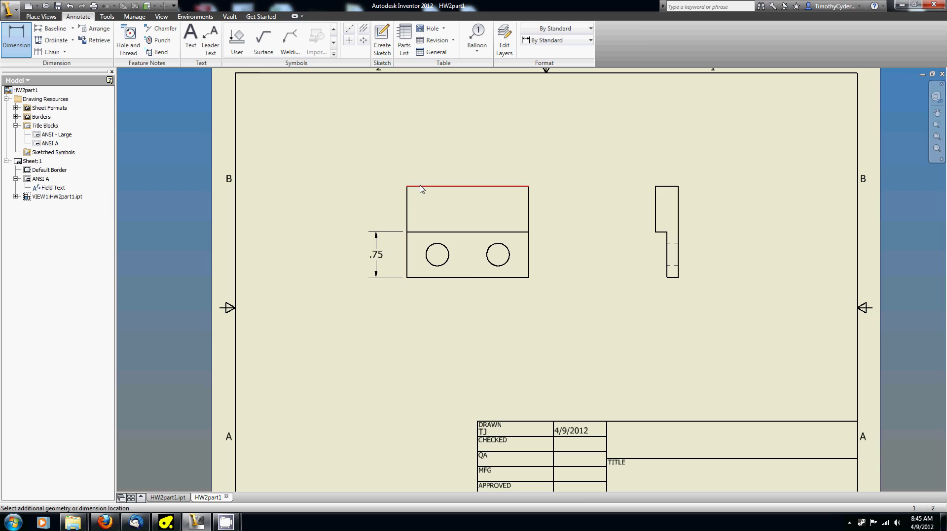
left_click(421, 186)
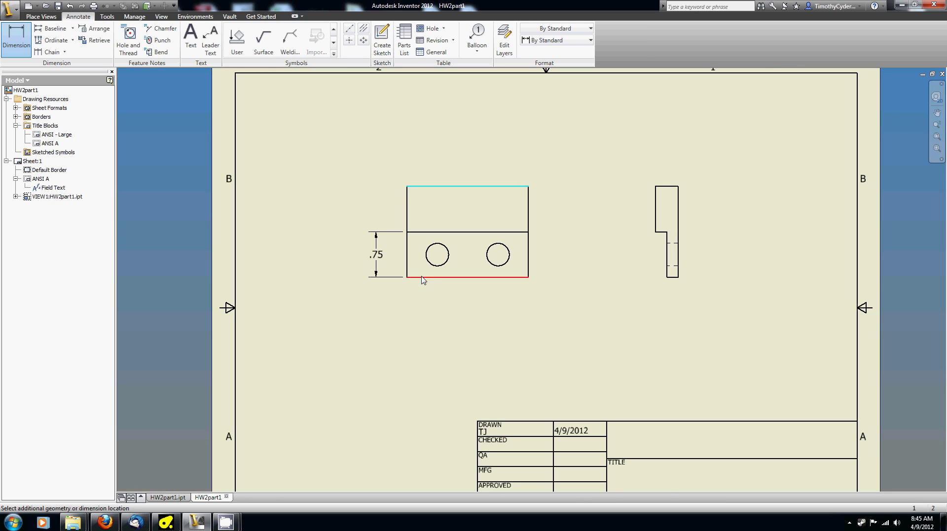
left_click(422, 278)
left_click(331, 232)
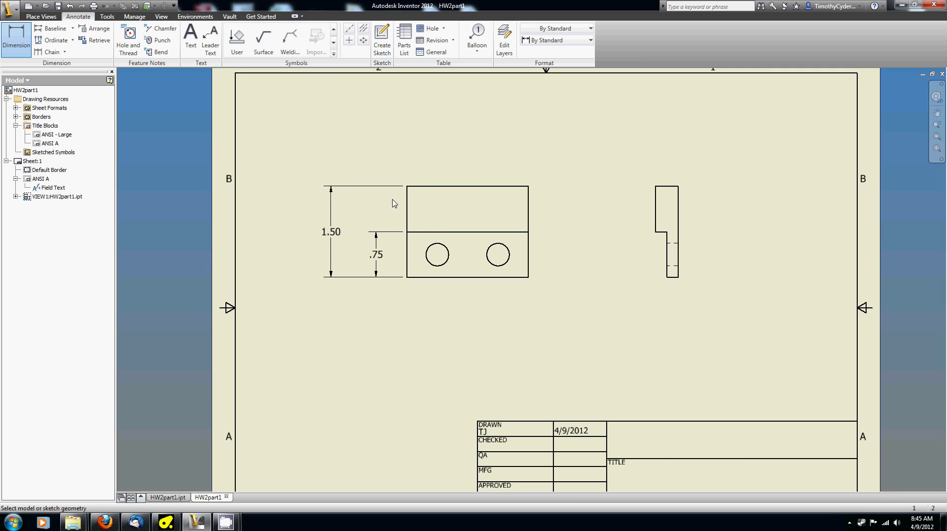
Step: Dimension the height of the front view's upper section from its left edge, placing the dimension to the right of the view
scroll(419, 291, "up", 5)
scroll(413, 249, "down", 4)
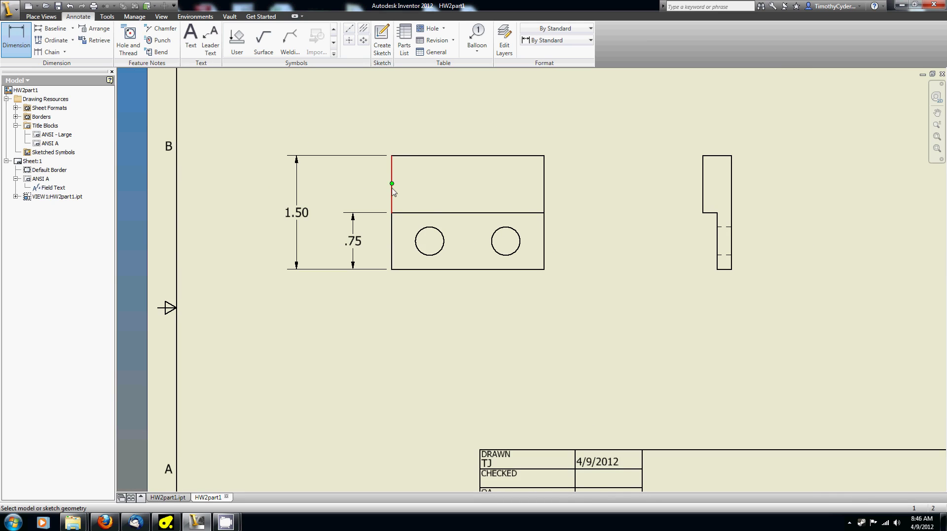
left_click(393, 195)
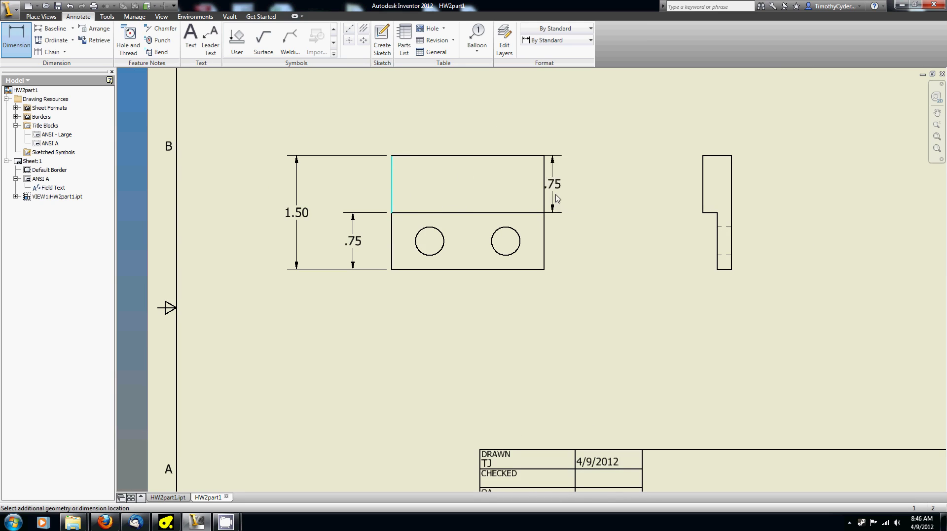
left_click(601, 200)
scroll(510, 154, "up", 4)
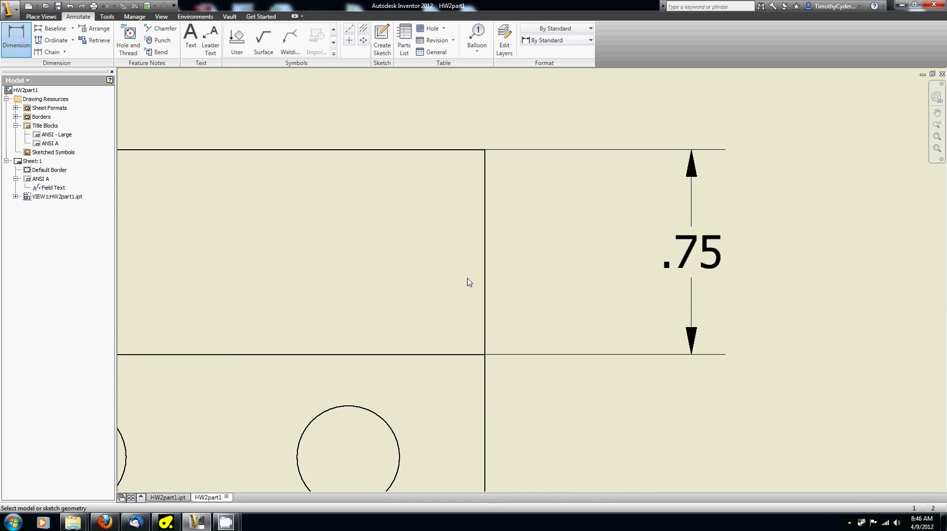
scroll(468, 281, "down", 4)
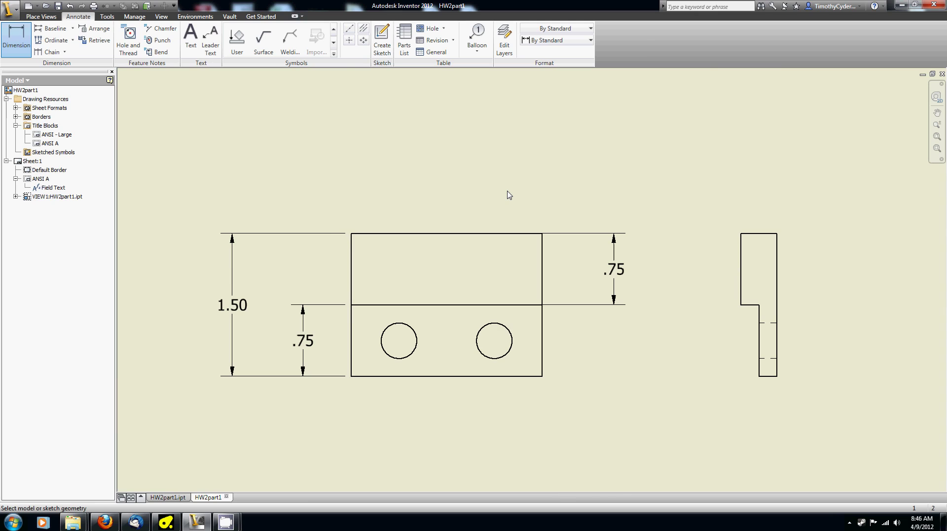
key("Escape")
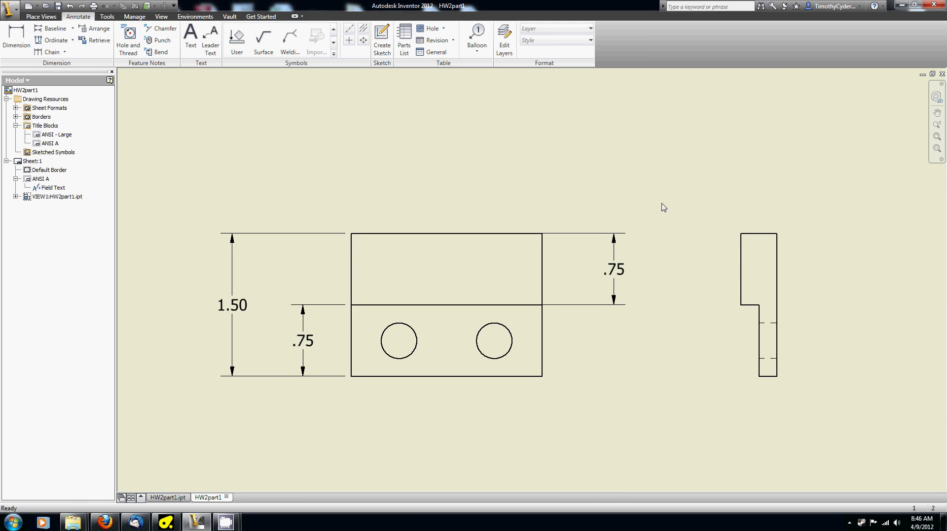
Step: Delete the upper section's height dimension and dimension the front view's overall width above the view
left_click_drag(663, 208, 584, 196)
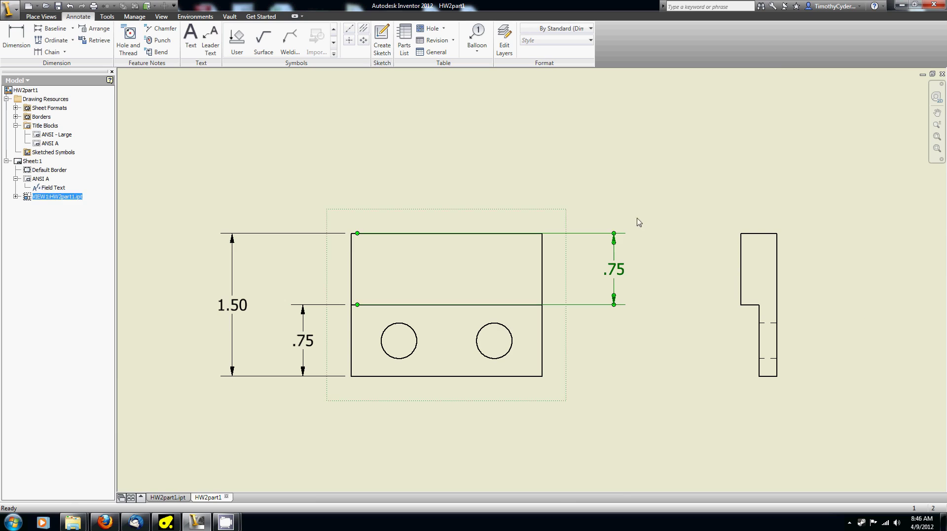
key("Delete")
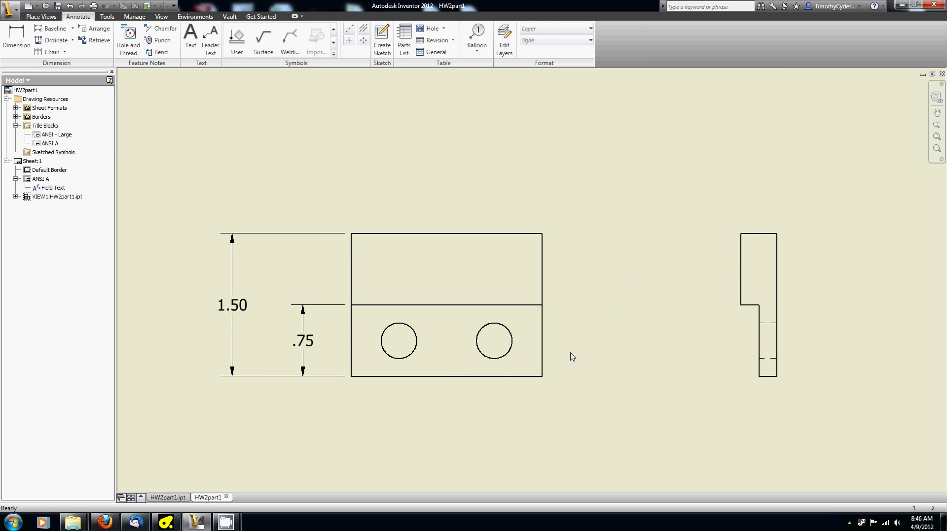
left_click(8, 47)
left_click(405, 235)
left_click(402, 146)
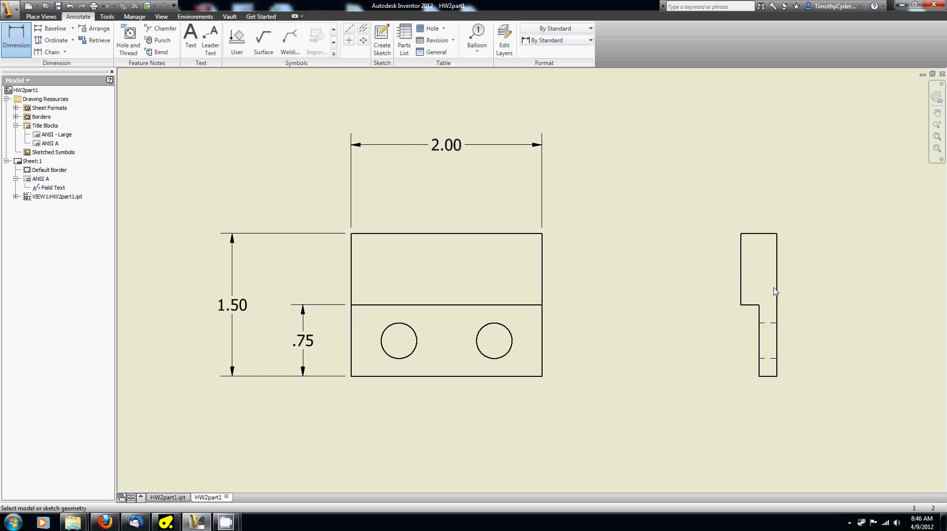
Step: Dimension the side view's step depth below the view and its overall thickness above the view
left_click(741, 295)
left_click(759, 372)
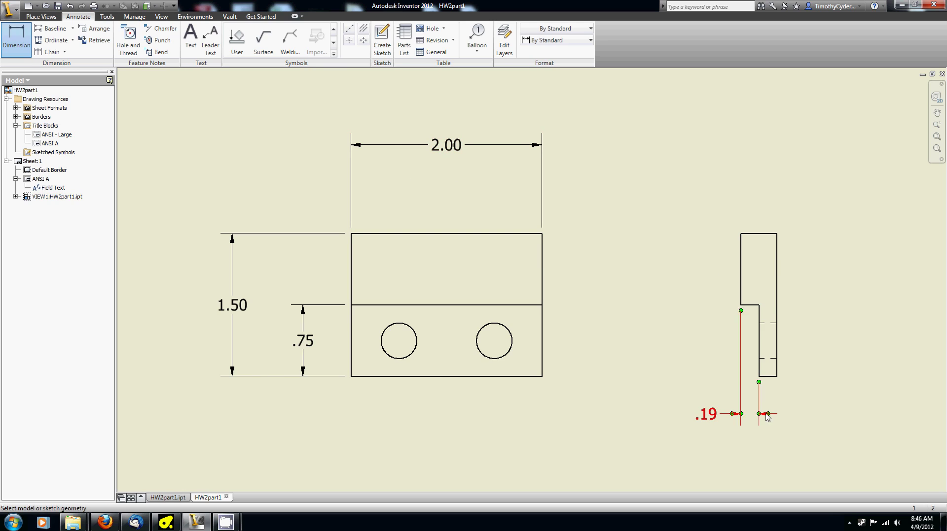
left_click(768, 417)
left_click(753, 235)
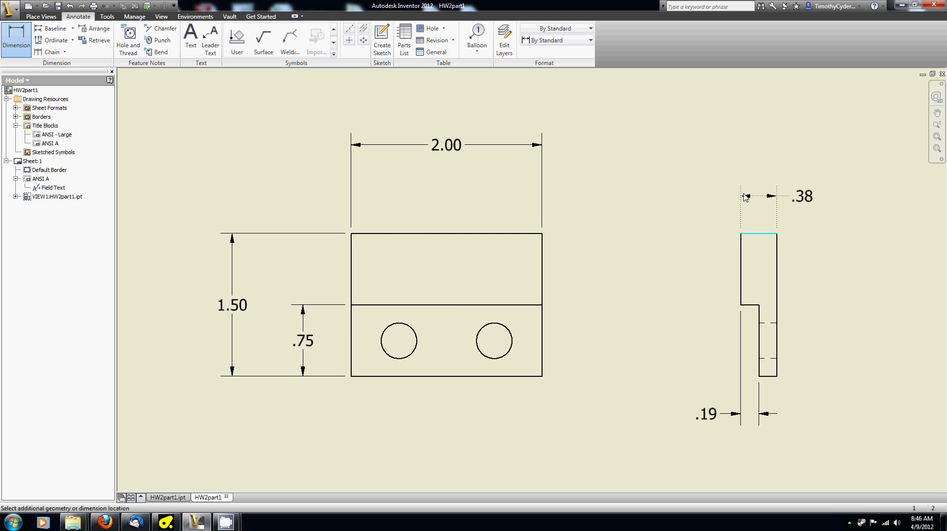
left_click(764, 193)
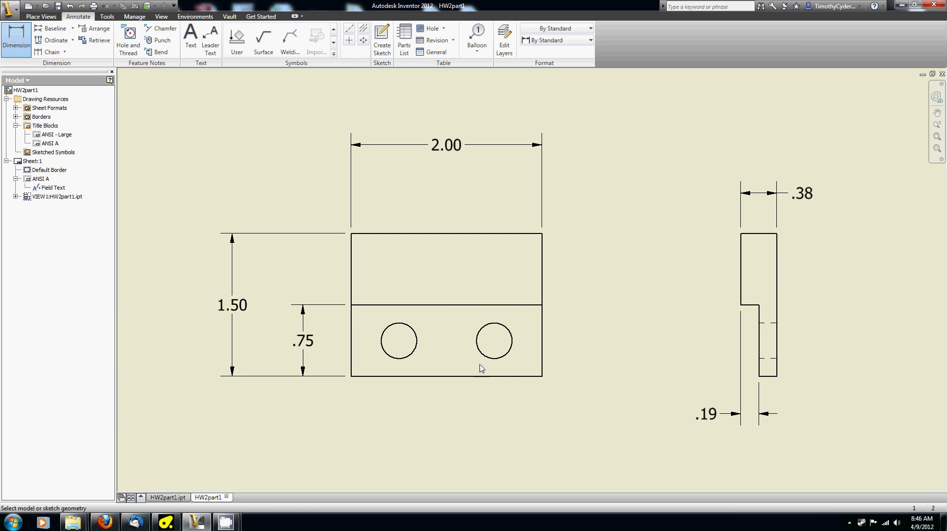
Step: Dimension the diameter of the front view's right hole, placing the text below and to the right of the view
middle_click_drag(437, 344, 413, 261)
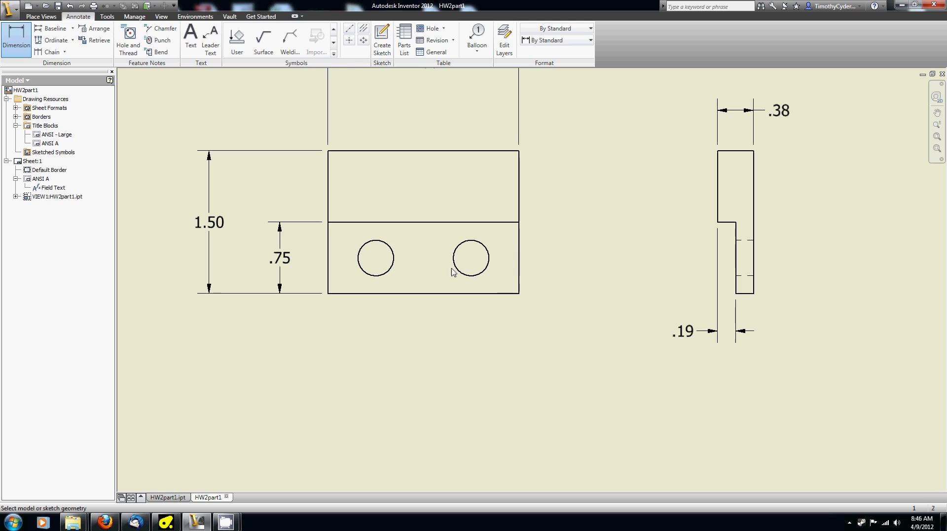
left_click(479, 277)
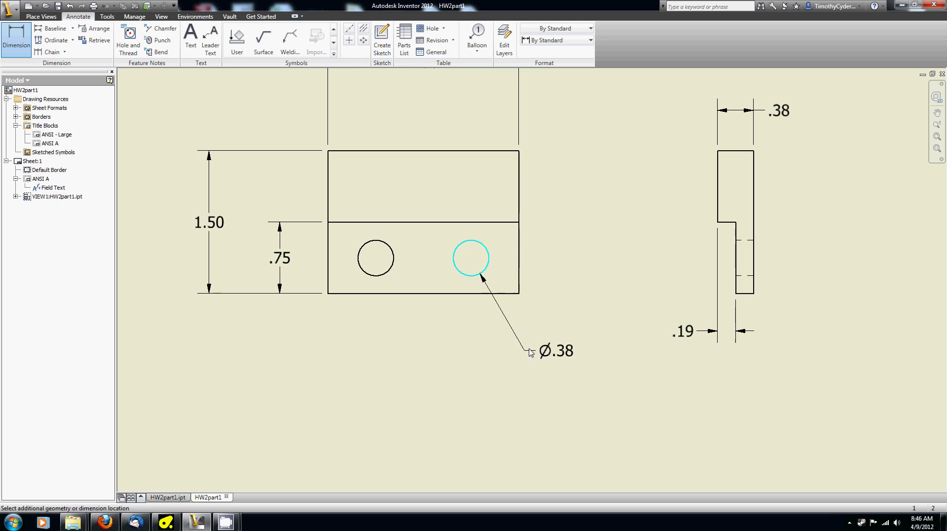
left_click(531, 353)
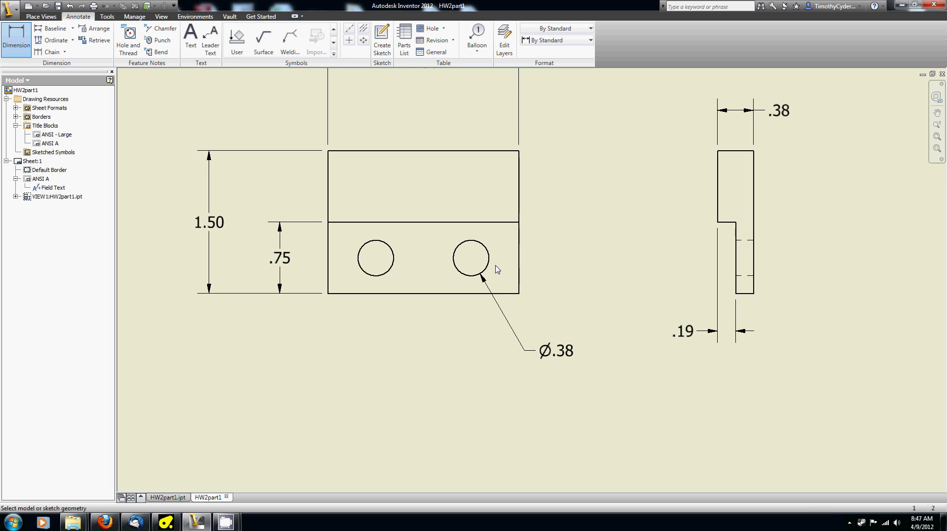
Step: Add a hole note to the front view's right hole and delete its plain diameter dimension
left_click(128, 40)
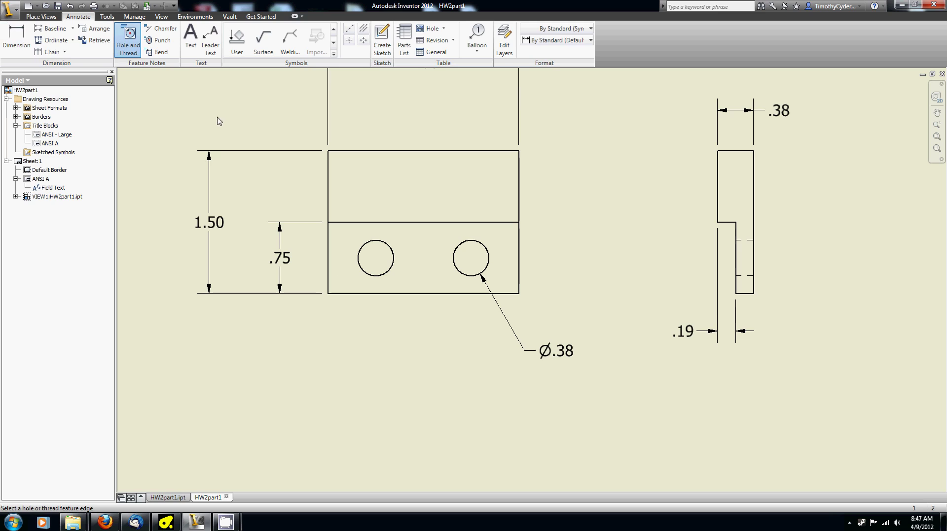
left_click(485, 272)
left_click(545, 328)
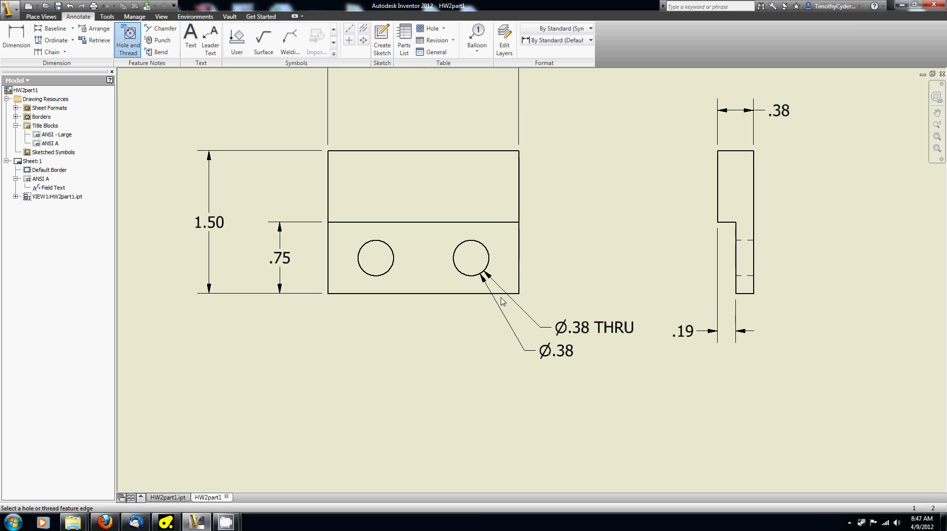
key("Escape")
left_click(561, 366)
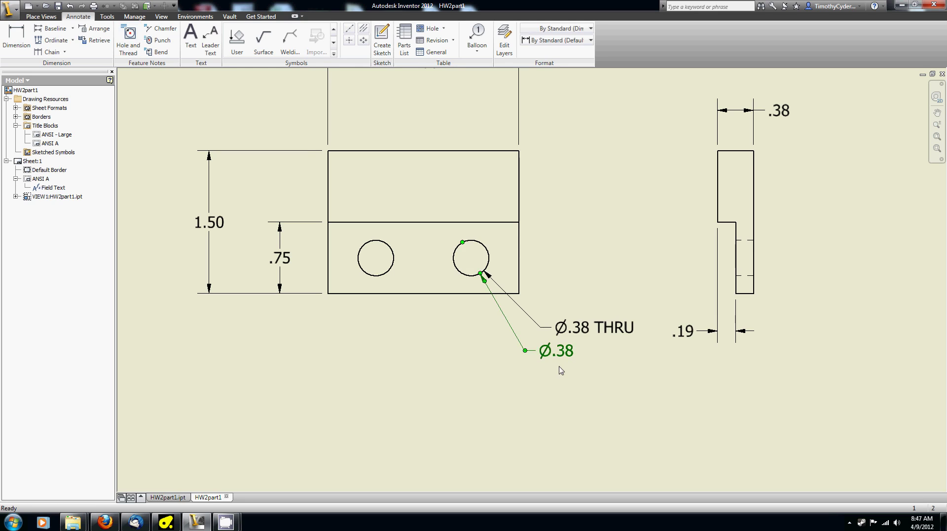
key("Delete")
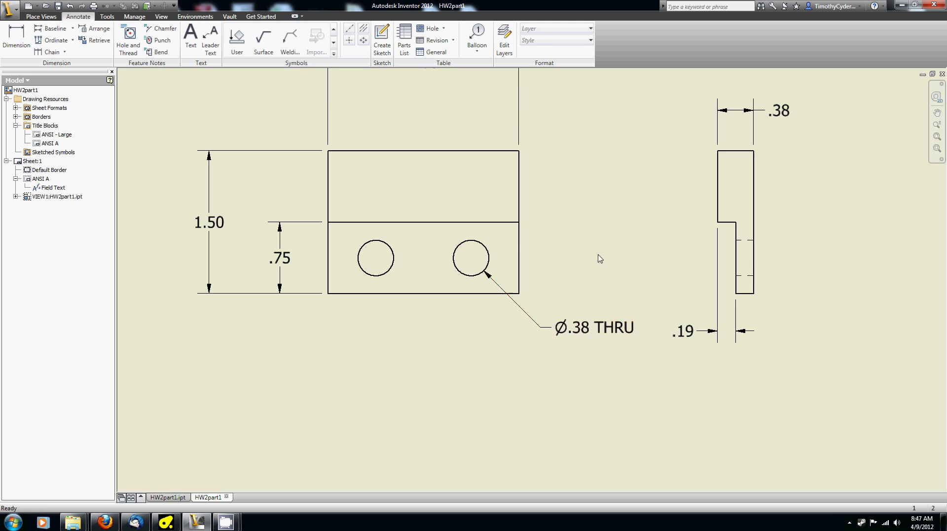
Step: Look at the text and creation options in the edit settings of the front view's width dimension, and leave without changes
scroll(589, 287, "down", 4)
middle_click_drag(589, 288, 582, 301)
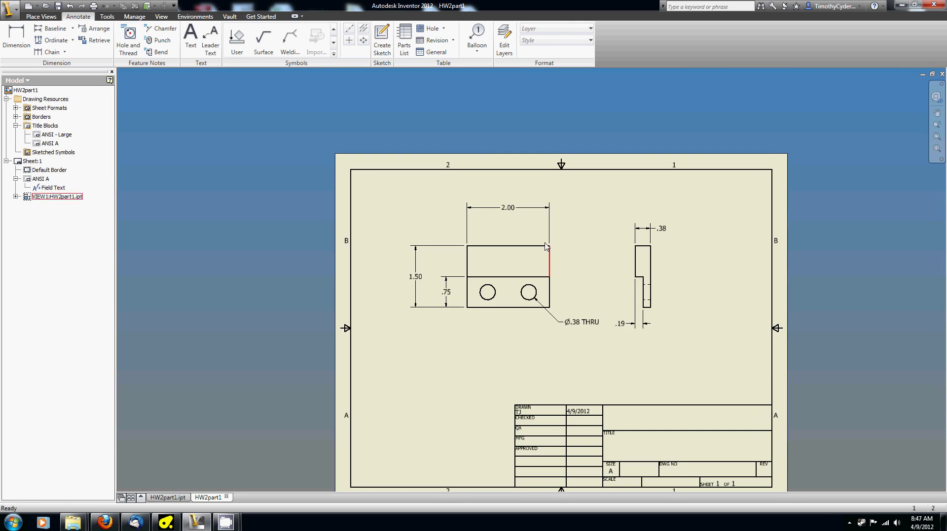
double_click(505, 209)
left_click_drag(581, 191, 513, 185)
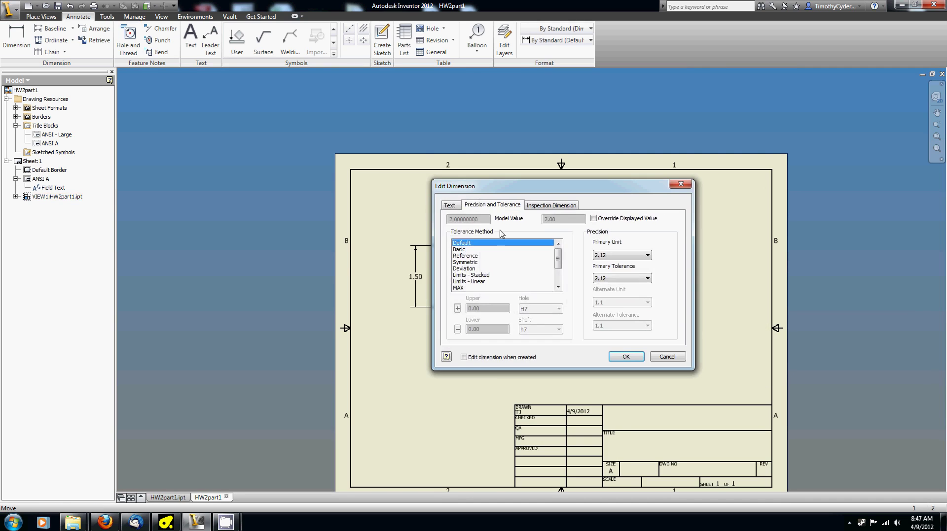
left_click(450, 205)
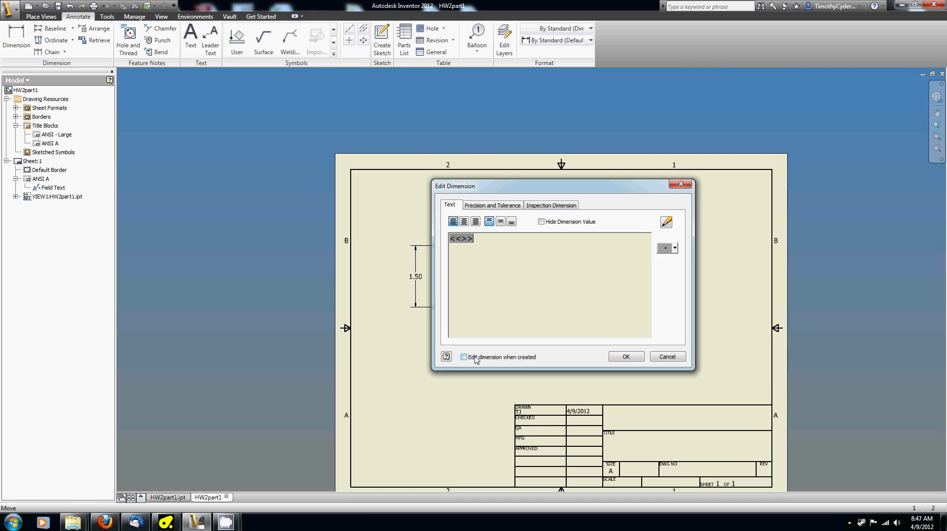
left_click_drag(526, 191, 673, 139)
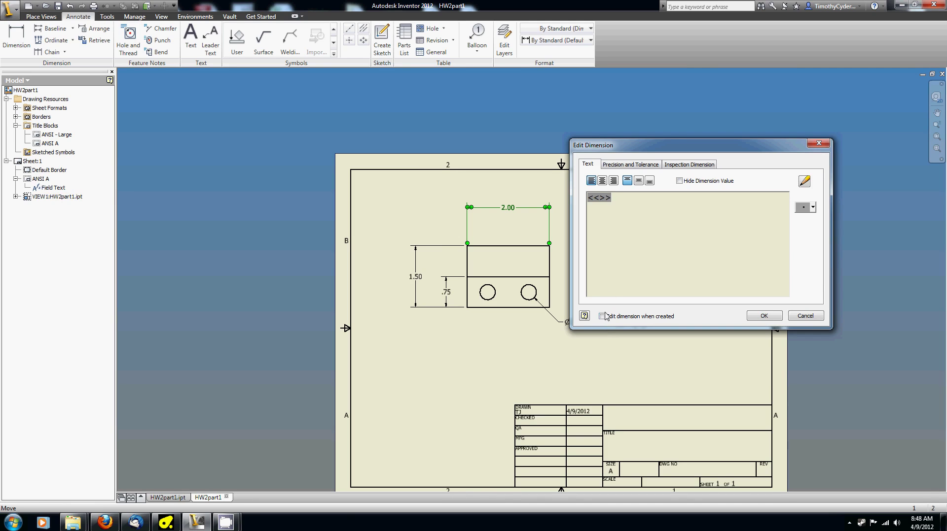
left_click_drag(627, 144, 661, 108)
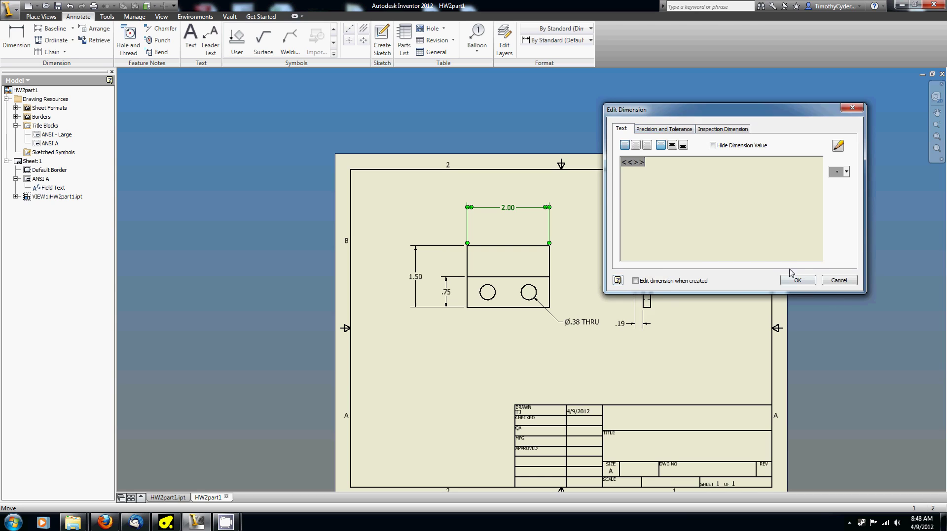
left_click(839, 280)
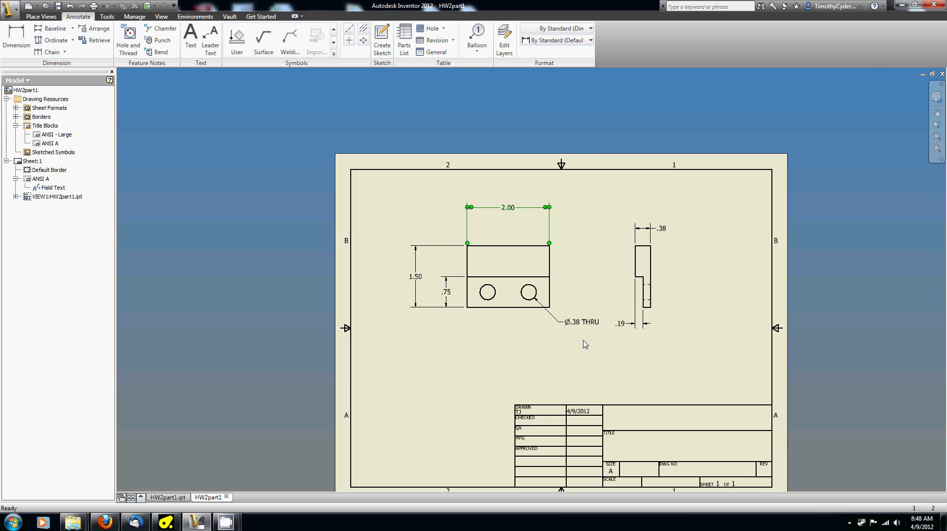
Step: Try adding dimensions to the front view's right side: the upper section's height and the angle between the lower right and bottom edges
key("d")
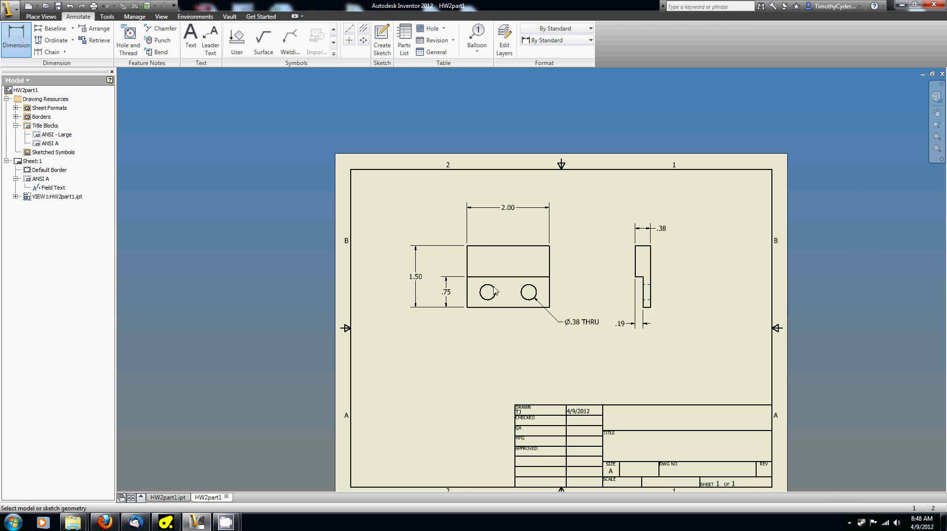
left_click(550, 272)
left_click(520, 308)
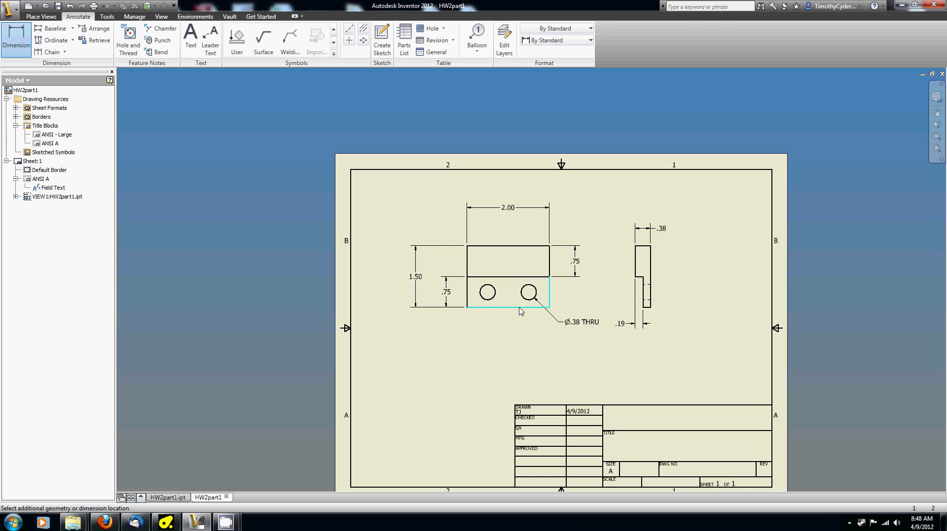
left_click(510, 343)
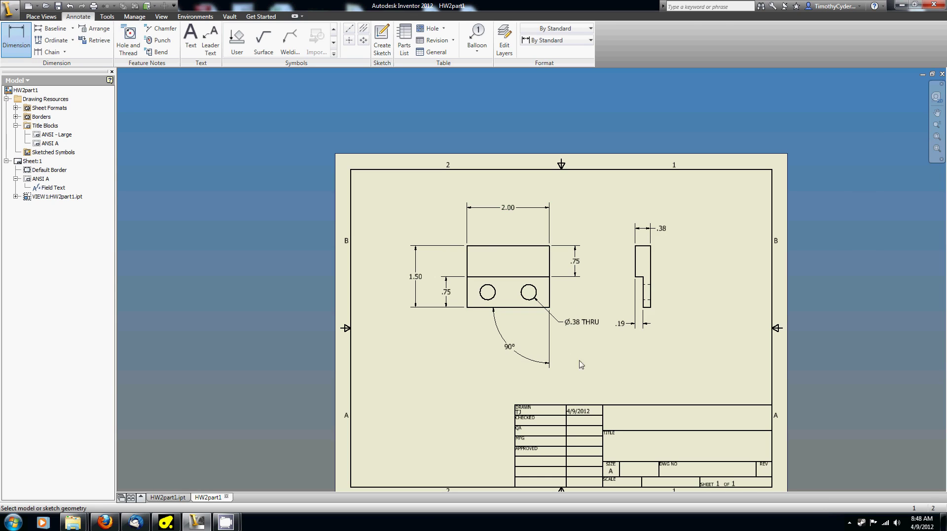
key("Escape")
left_click(547, 365)
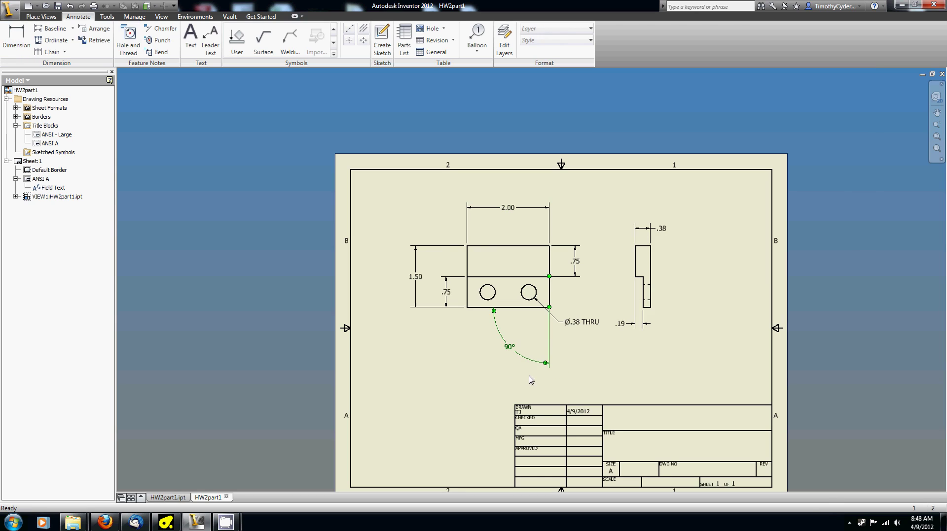
left_click(422, 365)
left_click(17, 38)
right_click(400, 345)
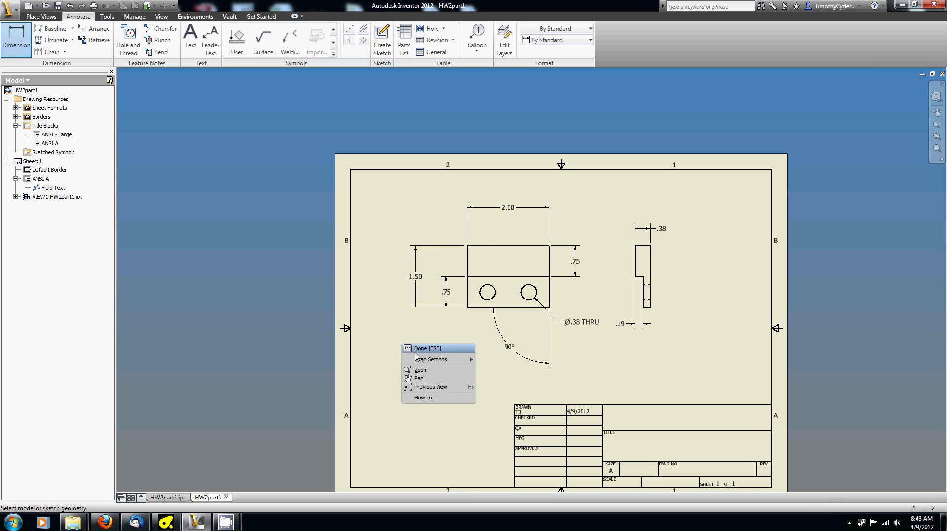
left_click(421, 348)
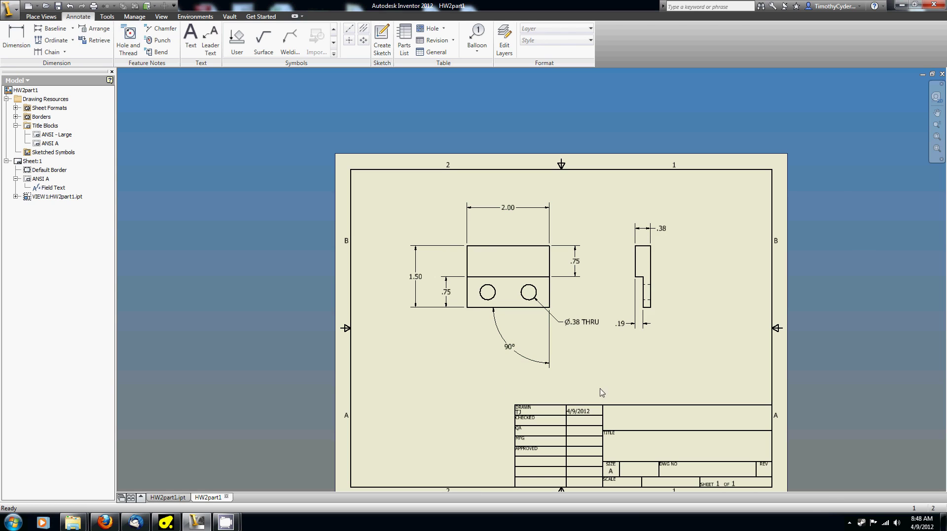
Step: Delete the angular dimension below the front view and the upper section's height dimension beside it
left_click(510, 356)
key("Delete")
left_click(574, 254)
key("Delete")
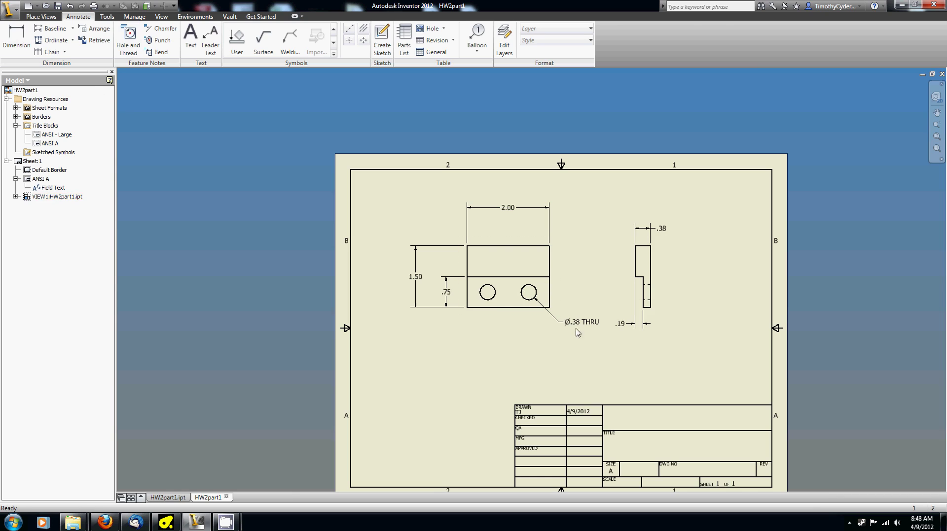
Step: Edit the right hole's note so that 2X precedes the diameter symbol
scroll(603, 371, "up", 3)
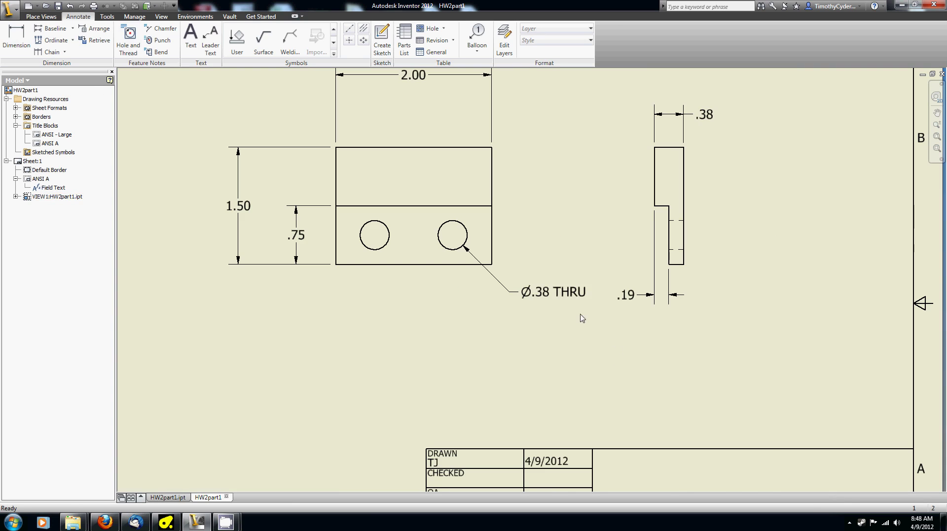
double_click(541, 295)
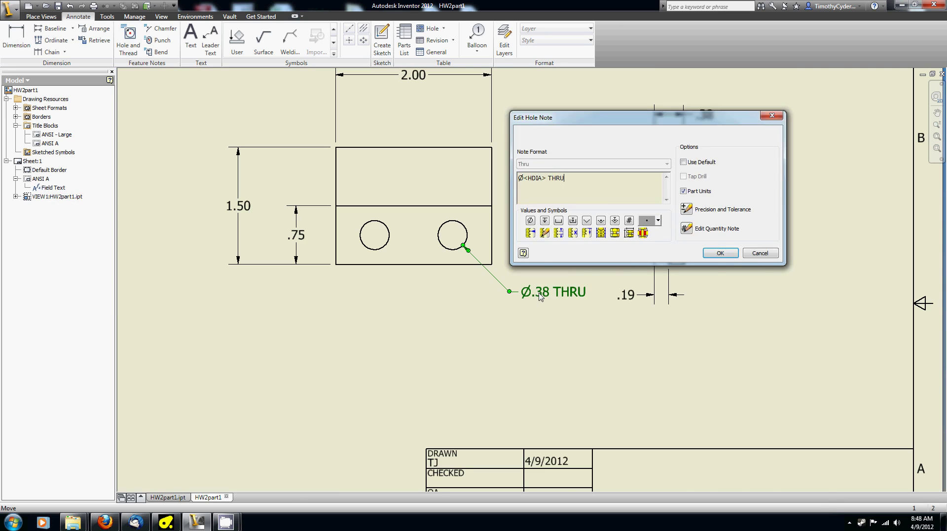
left_click_drag(550, 119, 587, 146)
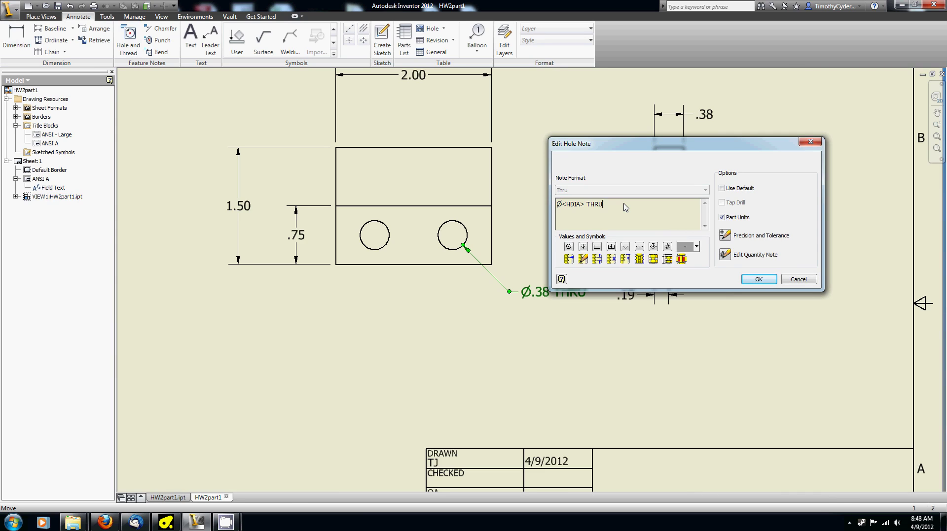
left_click(557, 204)
type("2x")
key("BackSpace")
type("X")
left_click_drag(616, 145, 653, 327)
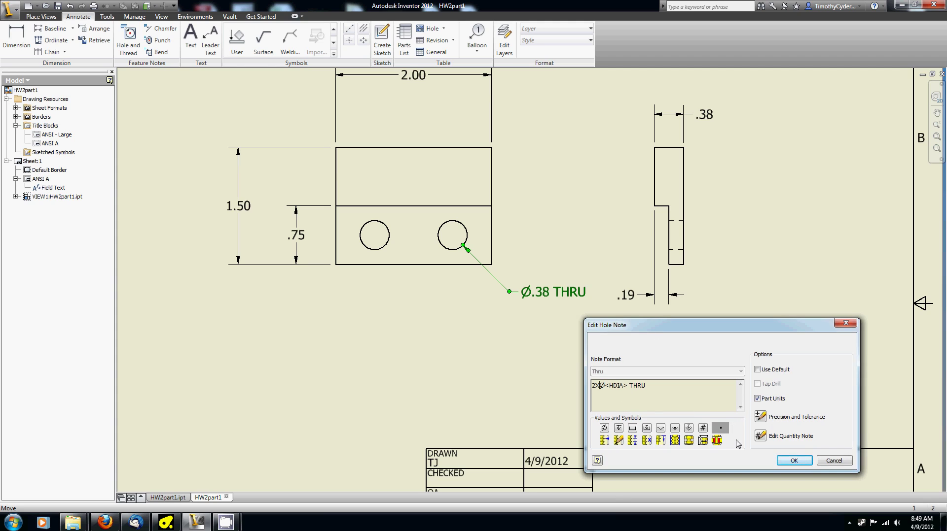
left_click(792, 463)
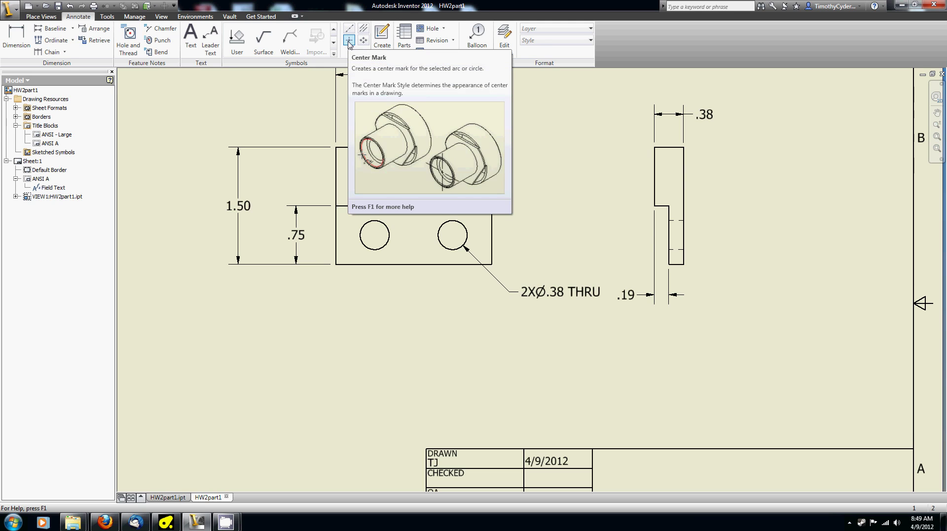
Step: Add center marks to both holes in the front view
left_click(349, 41)
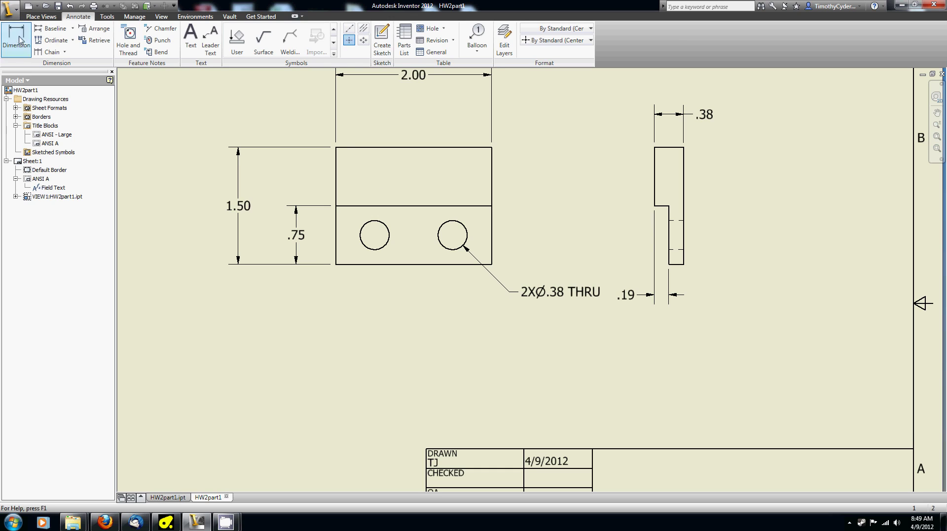
left_click(387, 227)
left_click(467, 229)
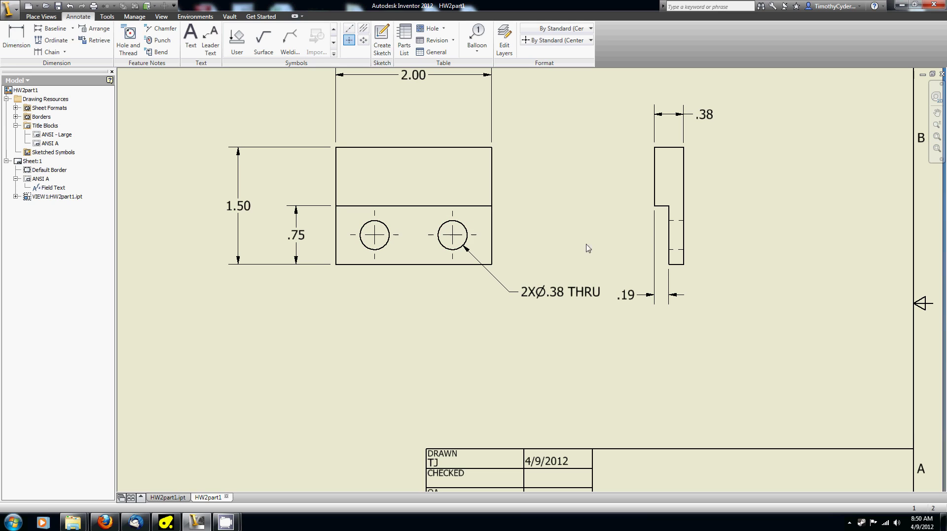
right_click(506, 217)
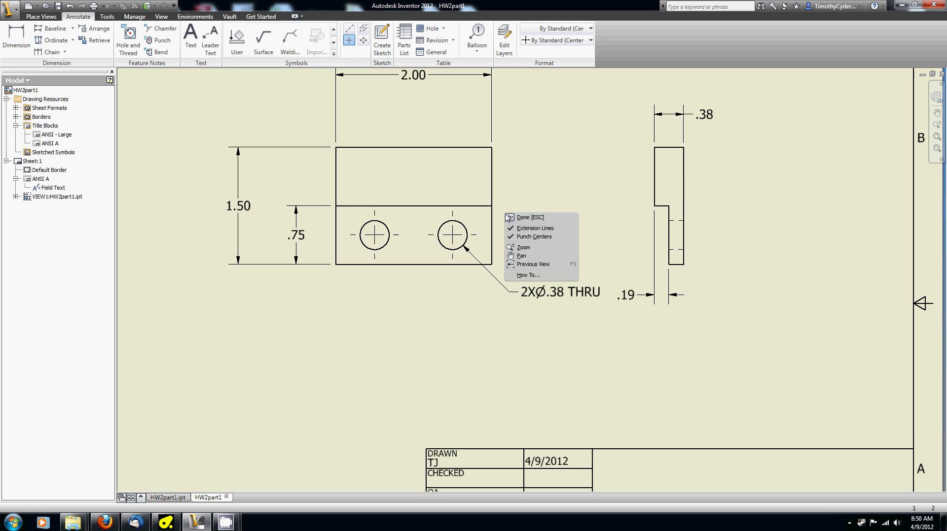
left_click(520, 220)
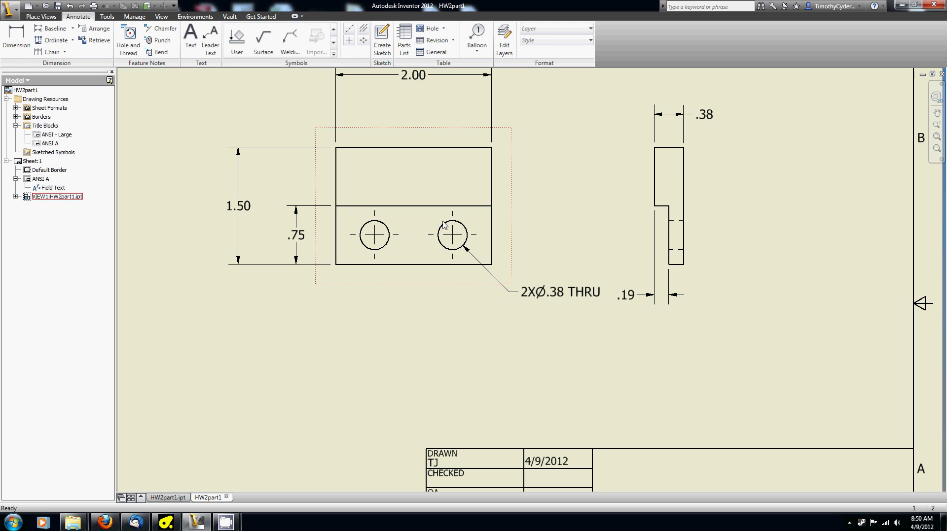
Step: Create a centerline connecting the two hole center marks in the front view
left_click(377, 237)
left_click(416, 232)
left_click(348, 32)
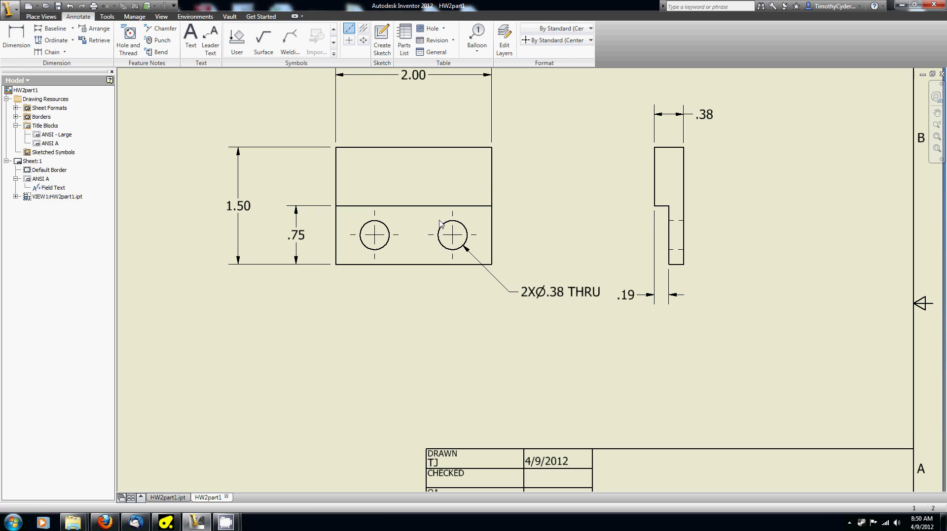
left_click(389, 236)
left_click(466, 236)
right_click(492, 230)
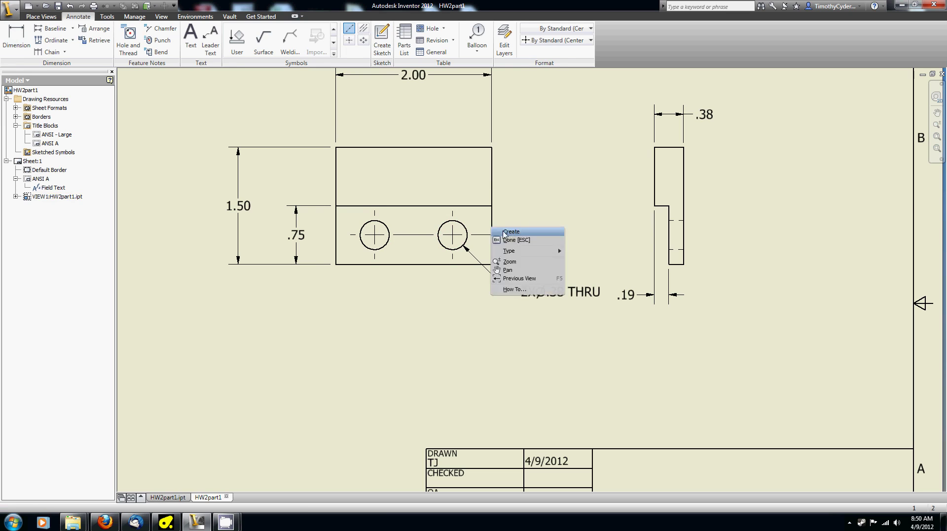
left_click(510, 231)
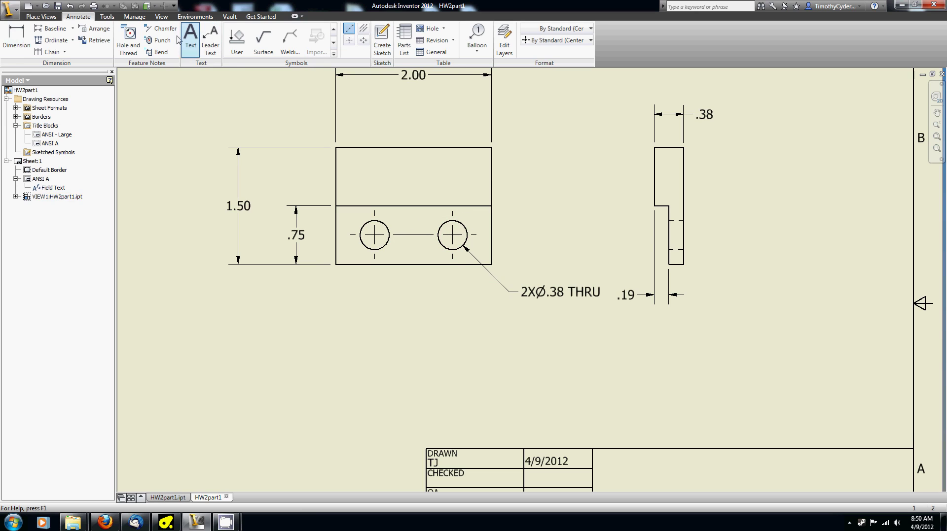
Step: Dimension vertically from the front view's horizontal step edge to the hole centerline, and place the text above the extension lines
left_click(16, 39)
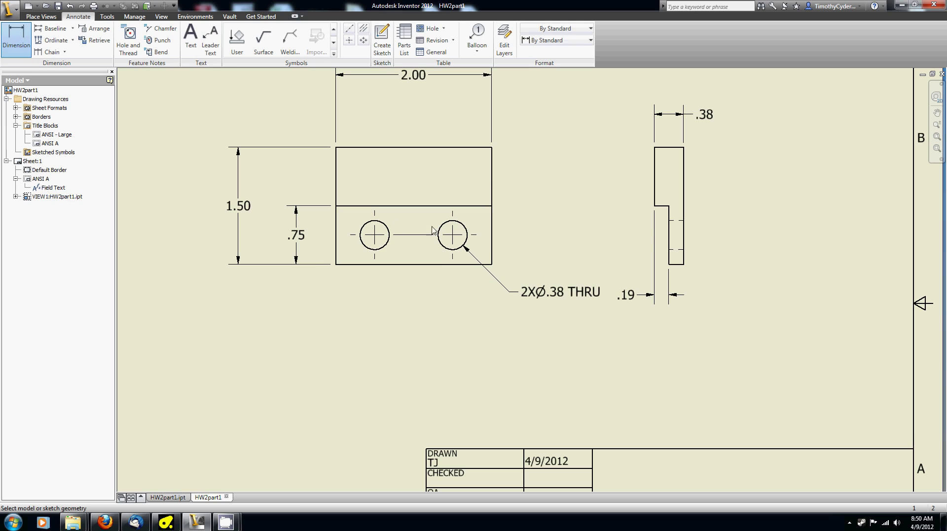
left_click(475, 237)
left_click(486, 206)
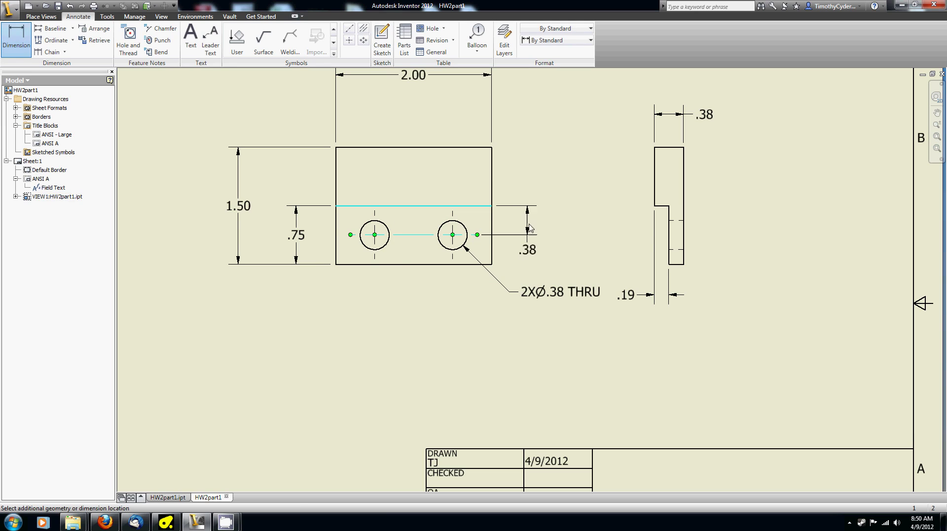
left_click(539, 236)
right_click(571, 228)
left_click(585, 236)
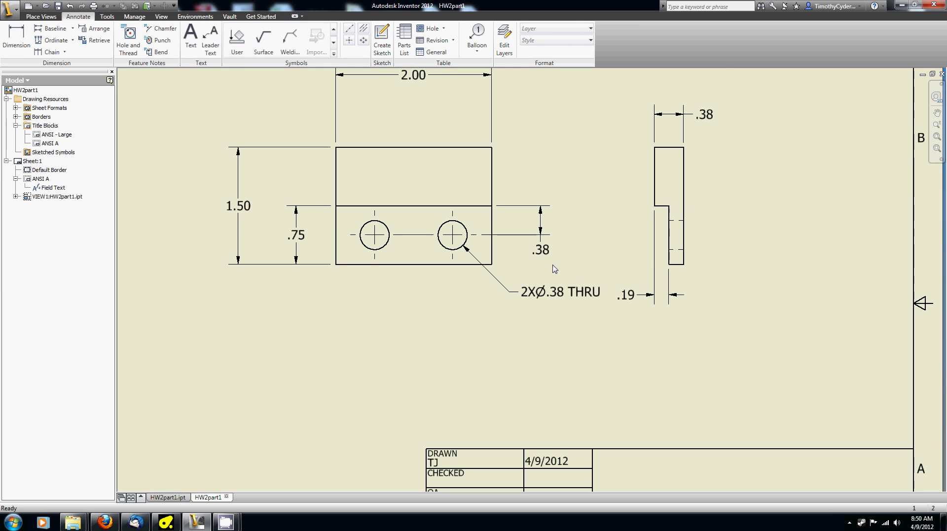
left_click_drag(544, 253, 542, 191)
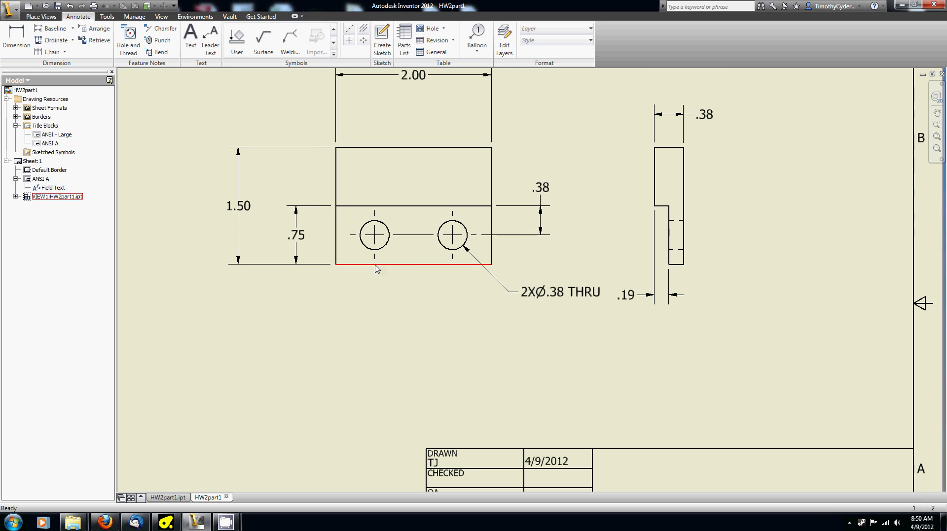
Step: Below the front view, dimension the left edge to the left hole's center and the spacing between the two hole centers, aligned in one row
left_click(18, 45)
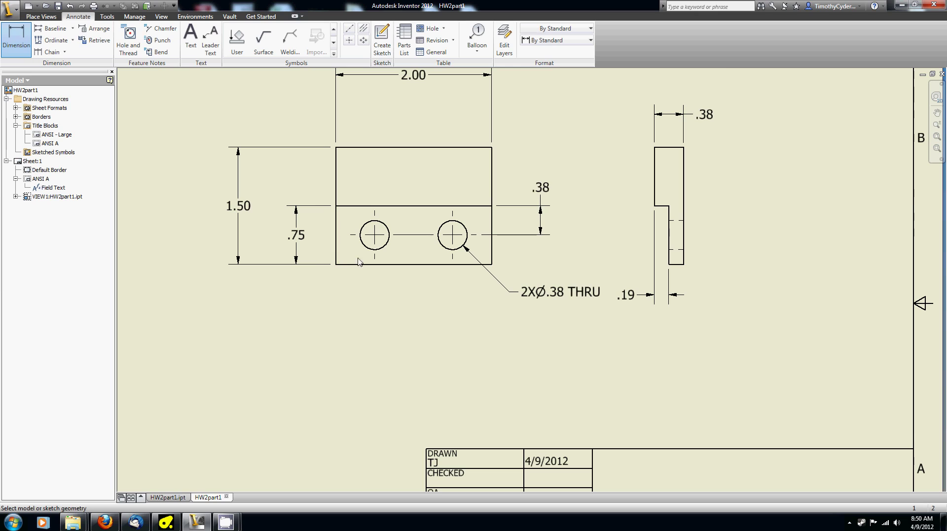
left_click(338, 253)
left_click(375, 258)
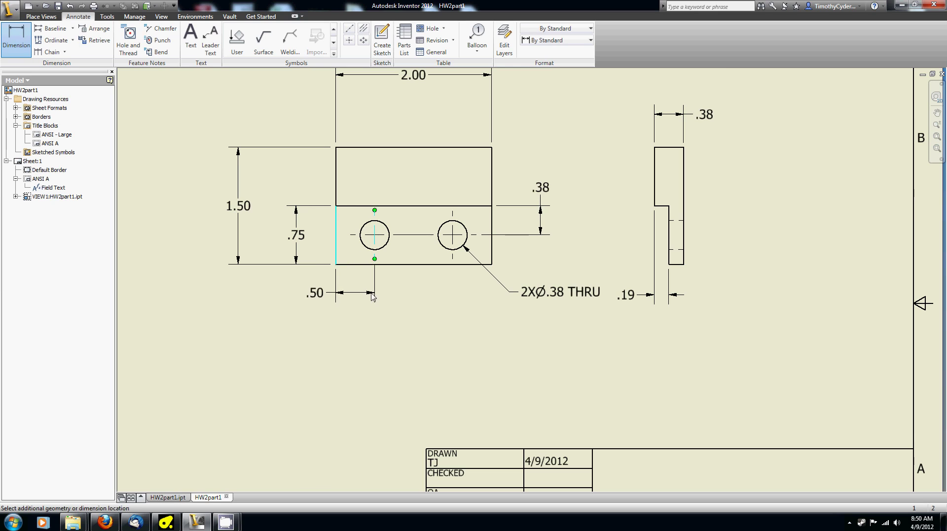
left_click(347, 296)
left_click(373, 245)
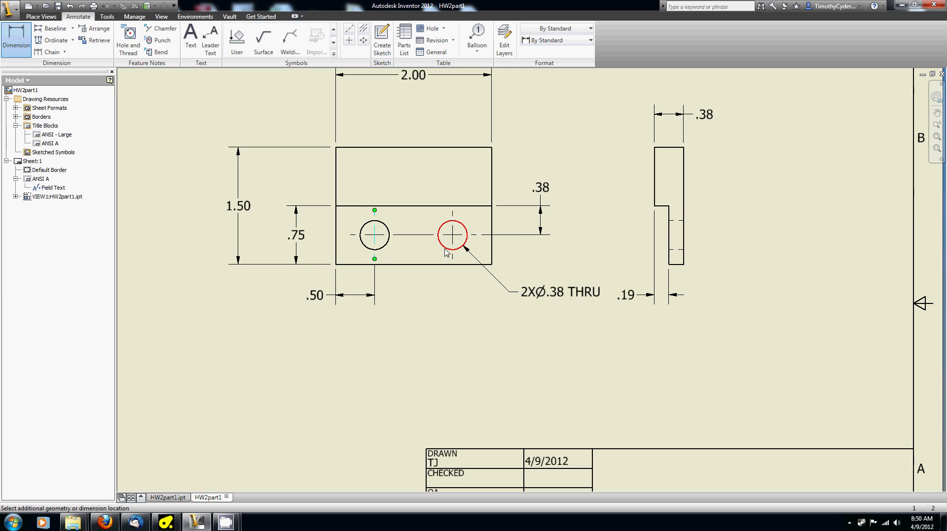
left_click(452, 241)
left_click(440, 296)
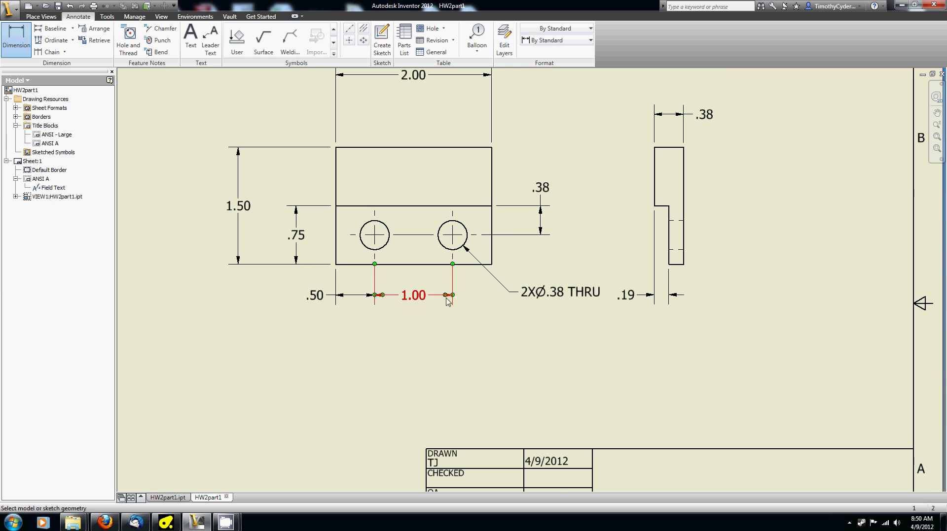
right_click(428, 324)
left_click(442, 328)
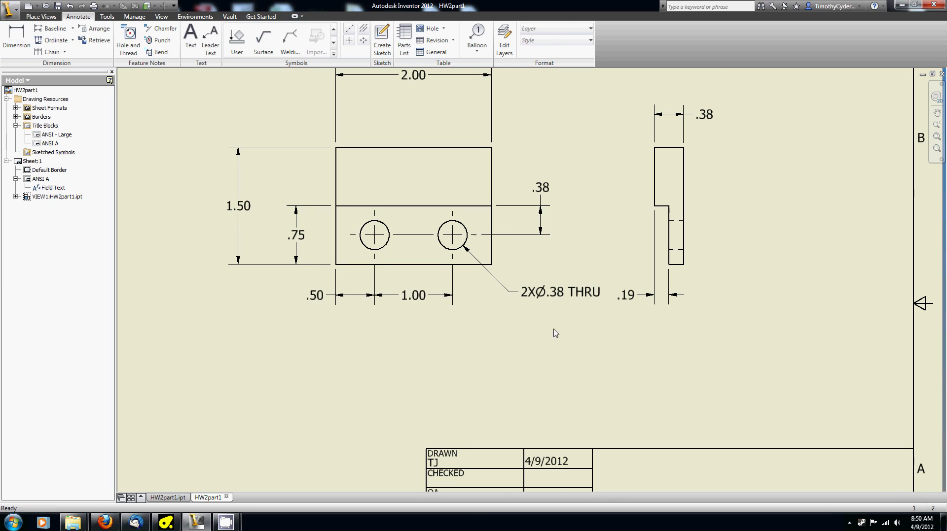
Step: Add a centerline bisector between the two hidden hole lines in the side view
scroll(554, 331, "down", 3)
scroll(541, 321, "up", 5)
scroll(541, 322, "up", 1)
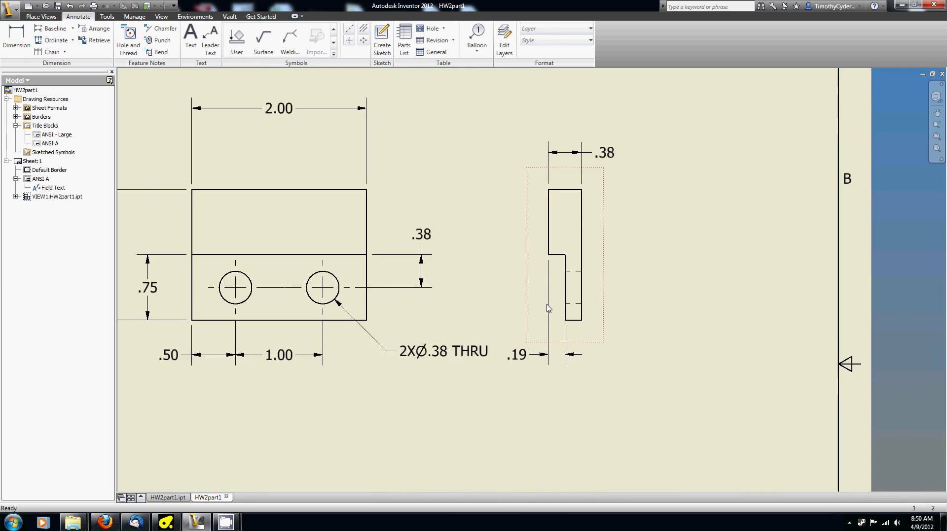
scroll(626, 281, "down", 3)
scroll(605, 312, "up", 3)
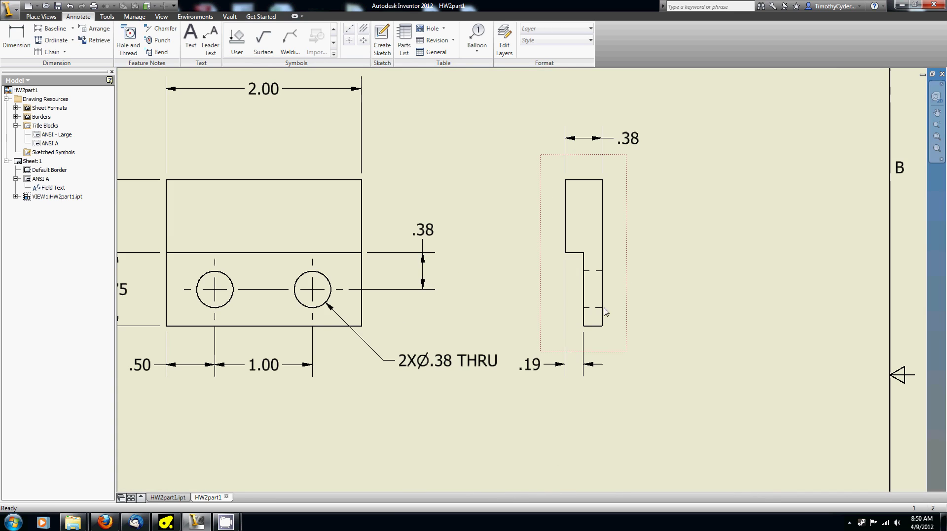
left_click(363, 34)
scroll(609, 276, "up", 3)
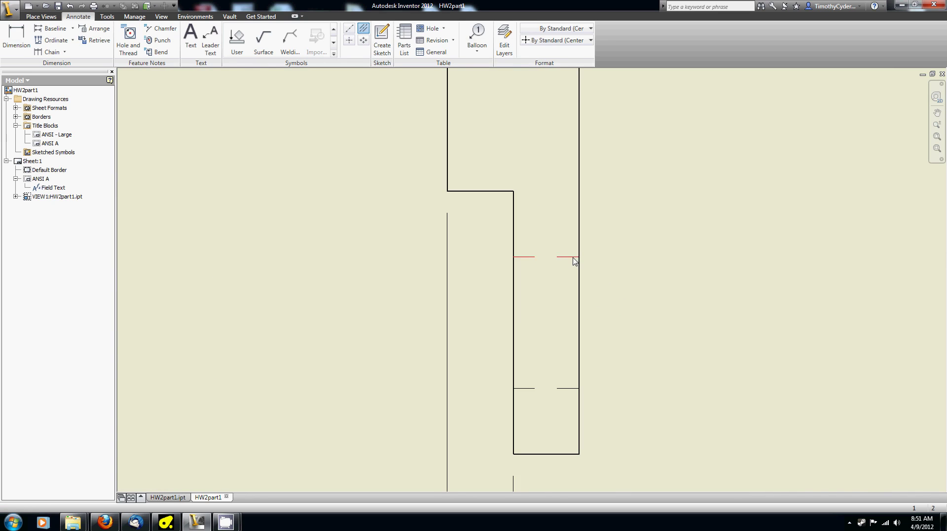
left_click(572, 257)
left_click(569, 389)
scroll(591, 367, "down", 3)
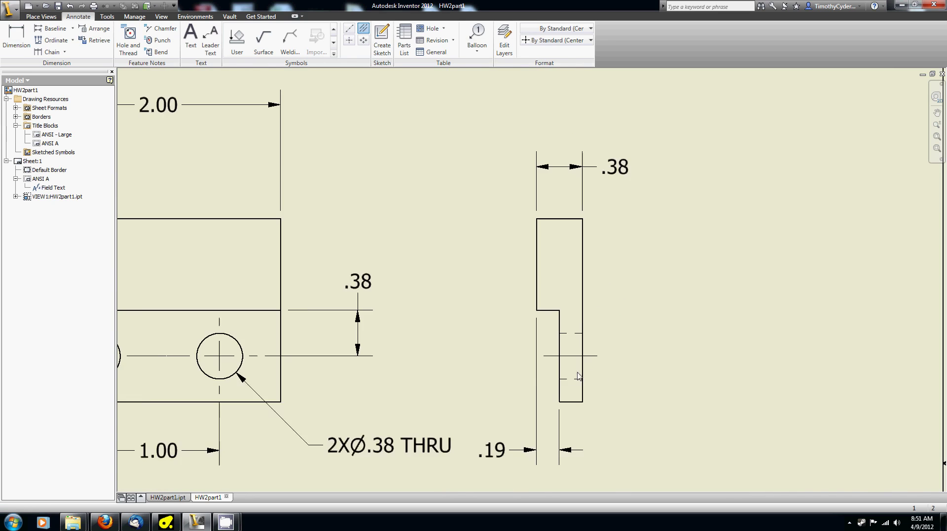
middle_click_drag(500, 393, 554, 339)
right_click(523, 308)
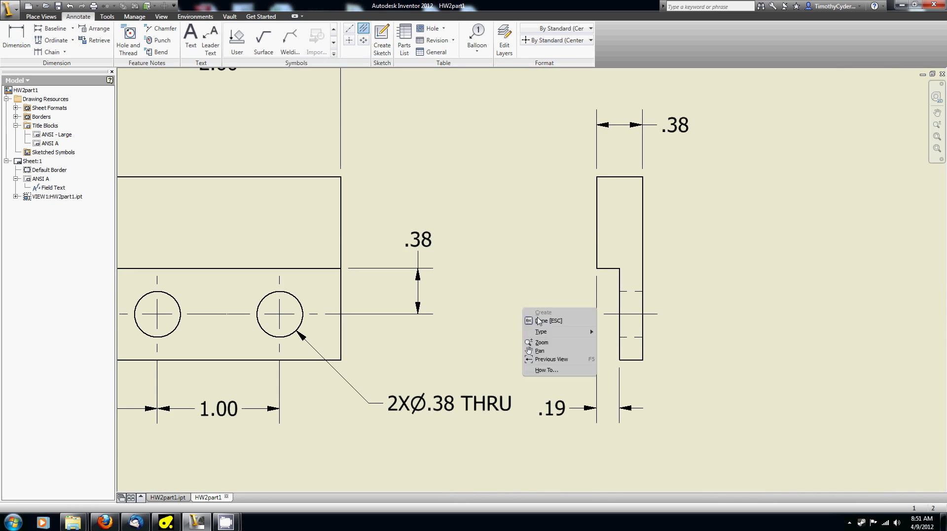
left_click(550, 324)
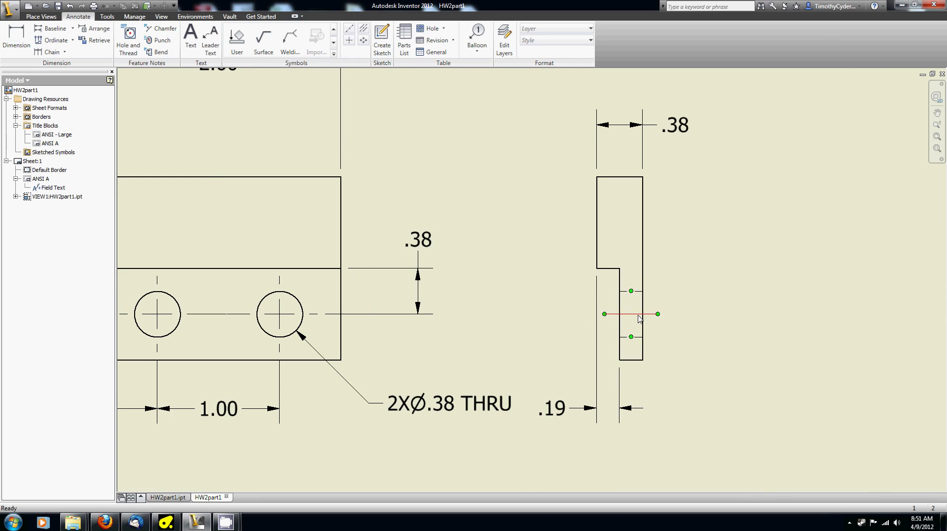
Step: Set the front view's overall width dimension to 3.123 precision for both the primary unit and the primary tolerance
middle_click_drag(316, 305, 436, 297)
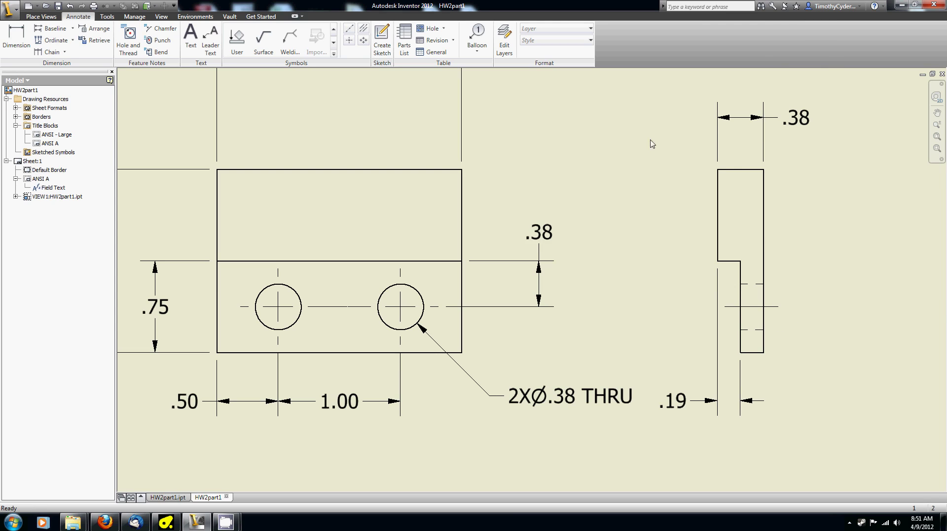
scroll(636, 161, "down", 2)
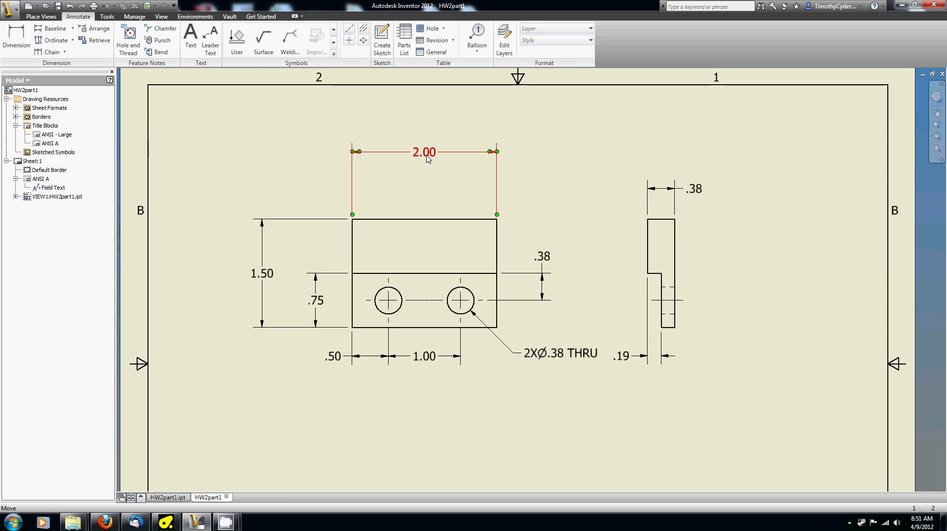
left_click(458, 165)
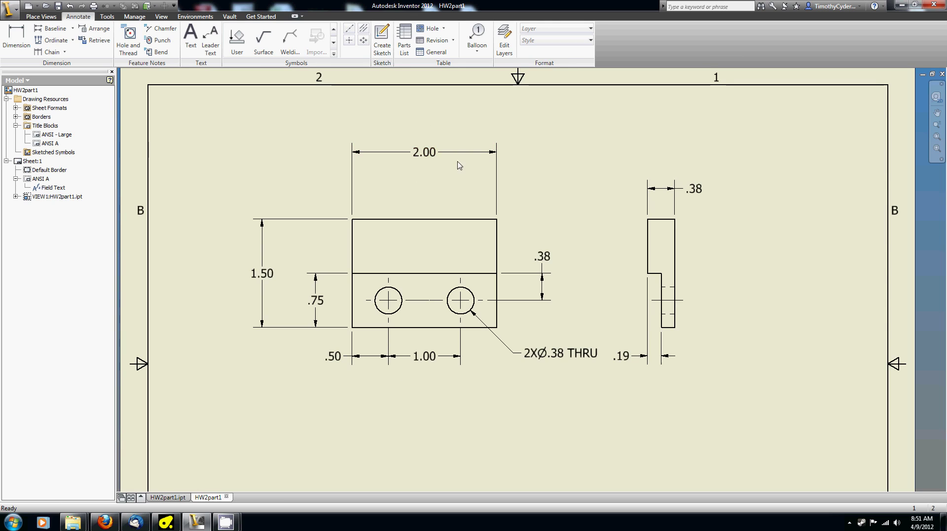
double_click(432, 157)
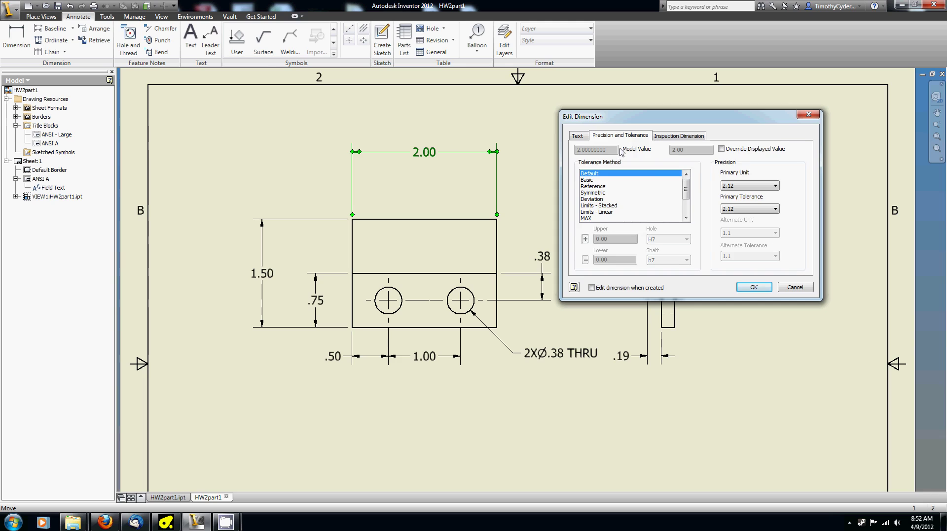
left_click(578, 138)
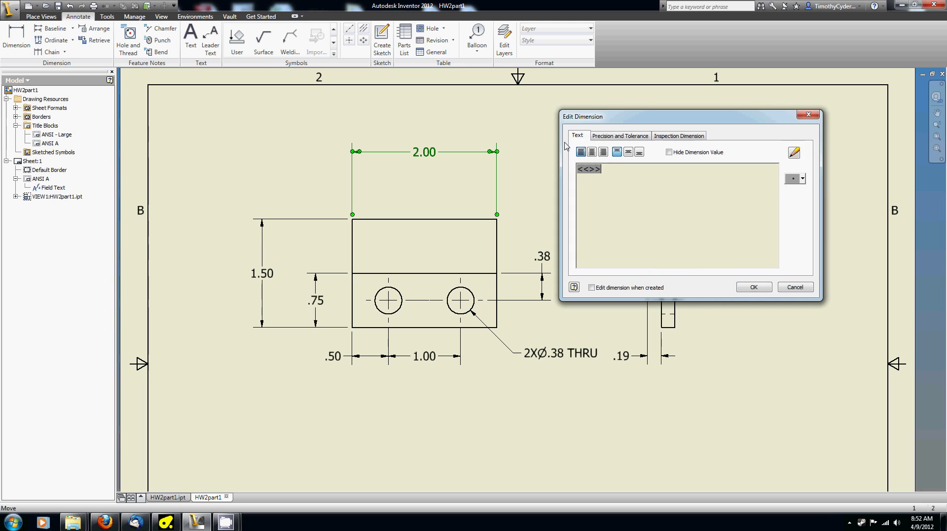
left_click(601, 137)
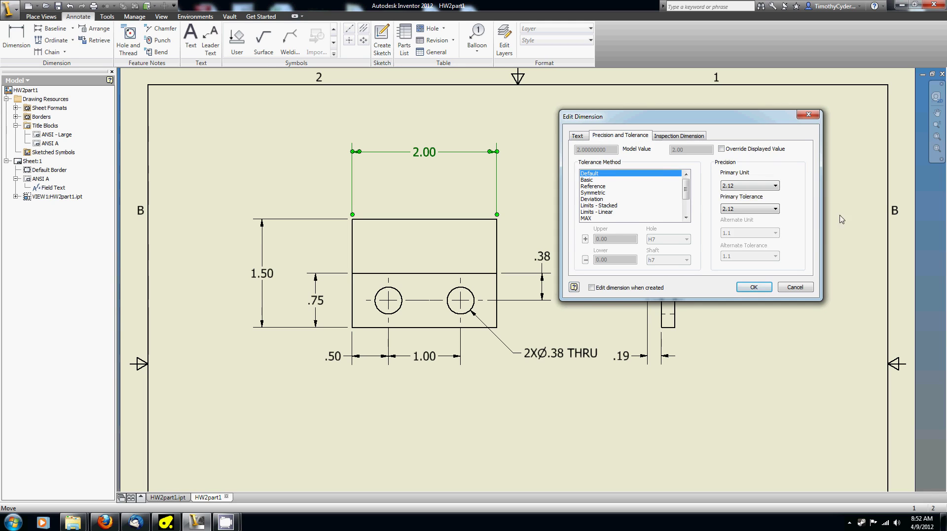
left_click(750, 186)
left_click(742, 216)
left_click(740, 209)
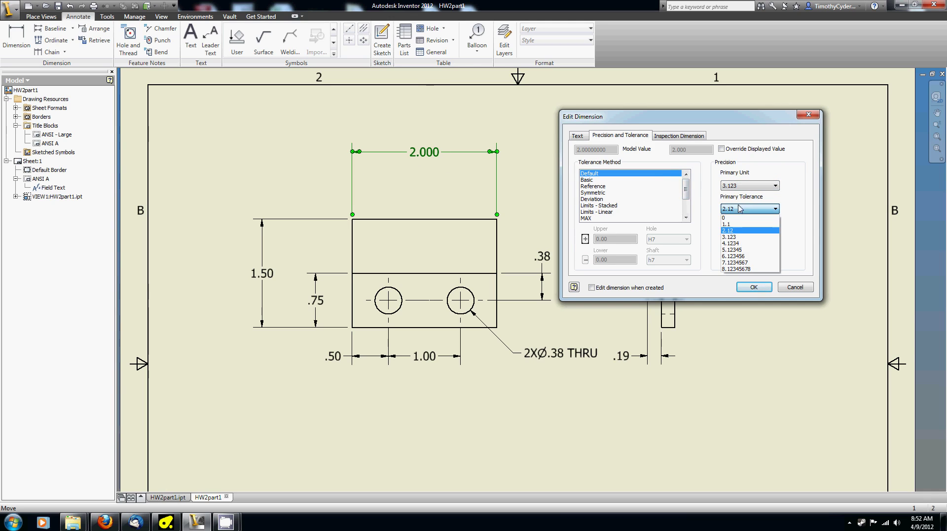
left_click(736, 237)
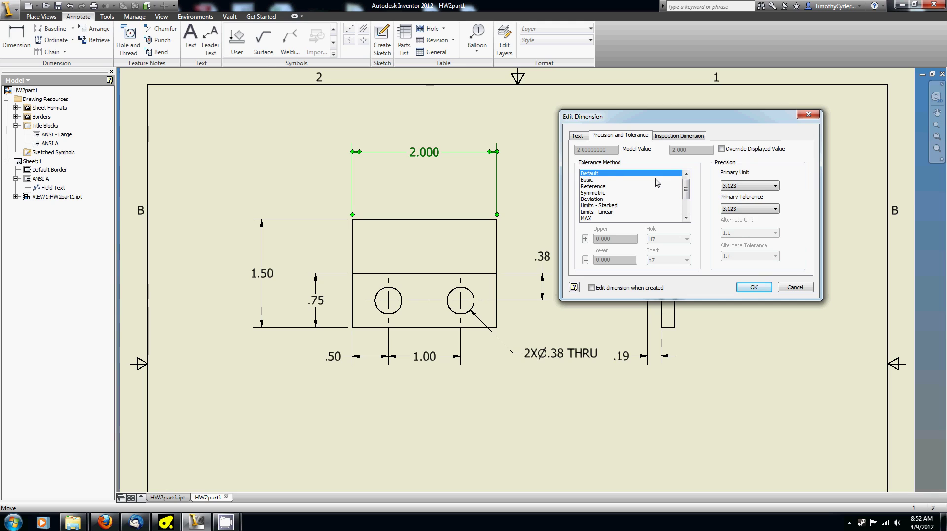
Step: Try the Reference and Symmetric tolerance methods on the width dimension, and settle on Deviation with an upper value of 0.005
left_click(606, 187)
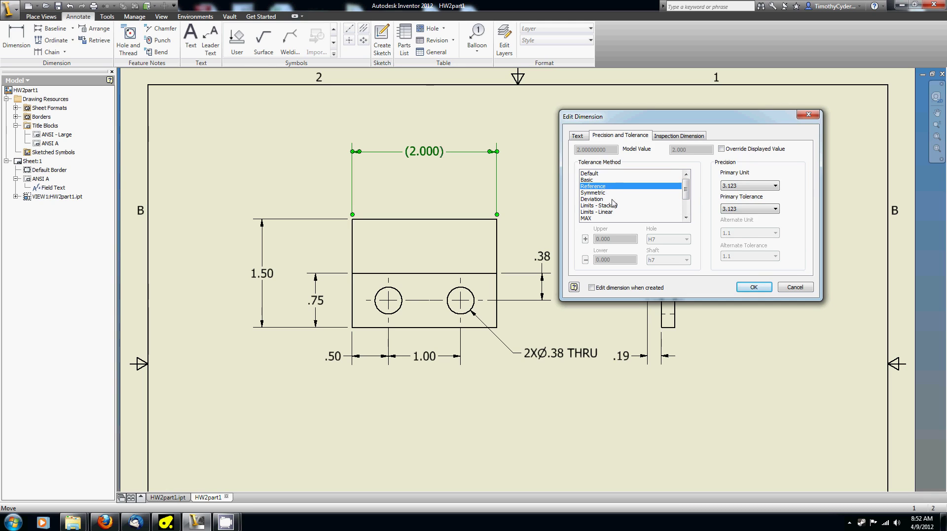
left_click(610, 193)
left_click(618, 238)
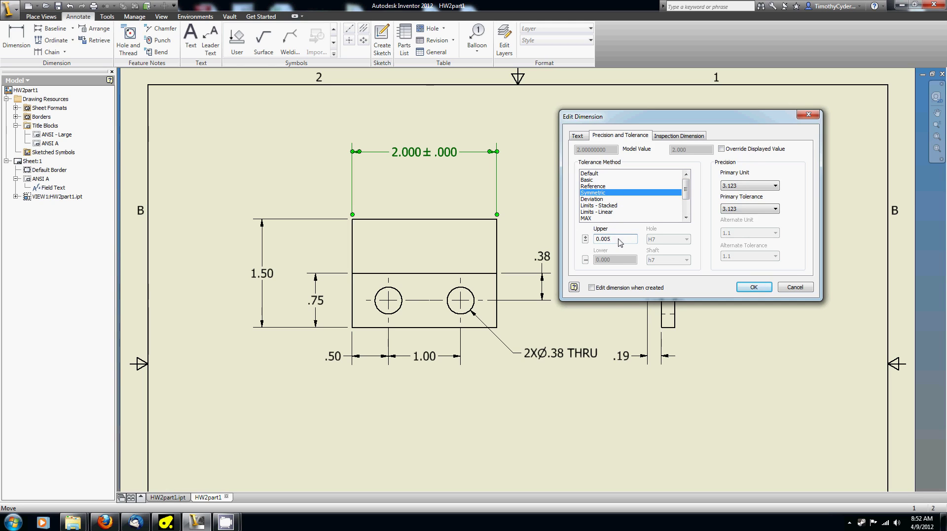
left_click(596, 193)
left_click(597, 199)
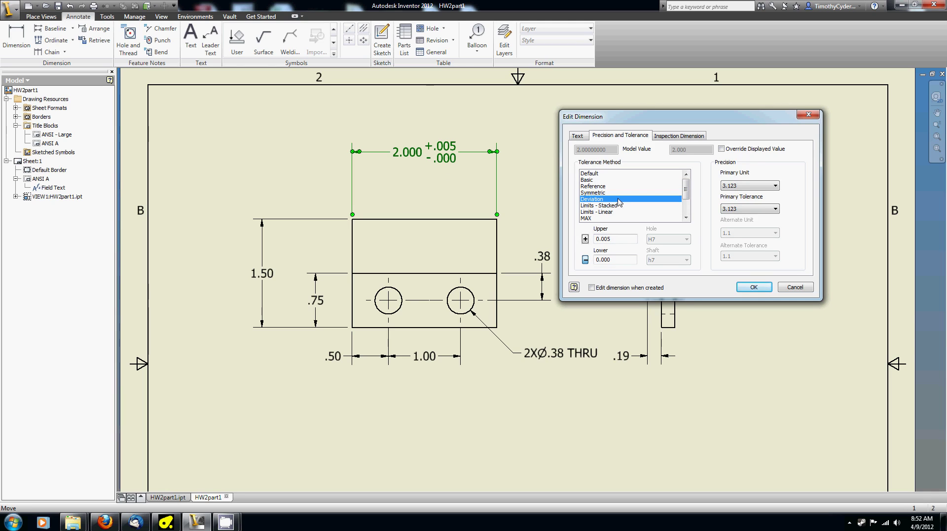
Step: Try a different lower tolerance value and the Limits - Stacked method on the width dimension
left_click(616, 261)
type("5")
left_click(623, 261)
left_click(617, 242)
left_click(626, 205)
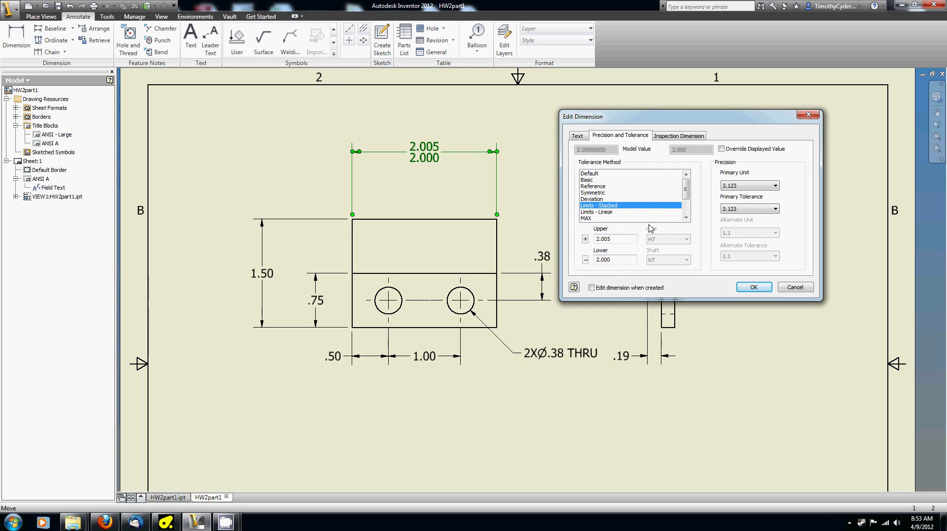
left_click(625, 261)
Step: Return the width dimension to the Deviation method with upper 0.005 and lower 0.000, and apply the edit
left_click(621, 200)
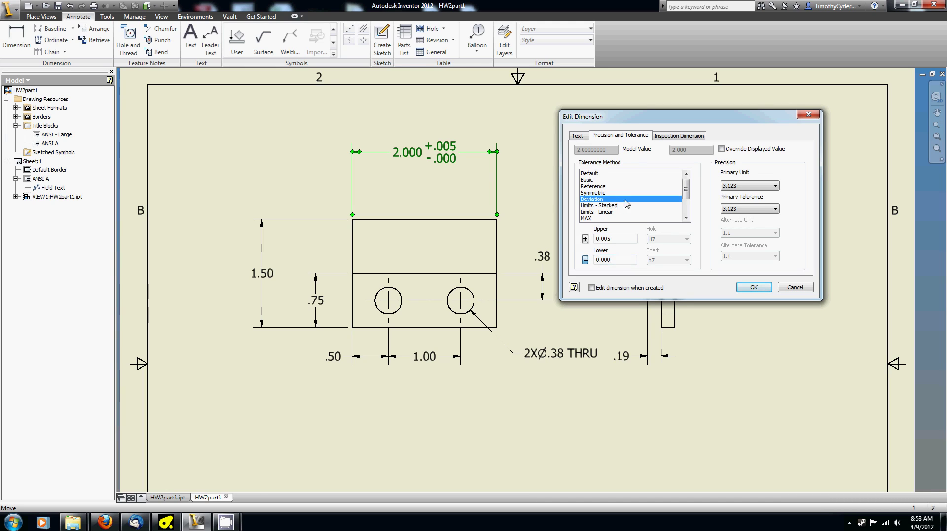
left_click(738, 288)
left_click(735, 291)
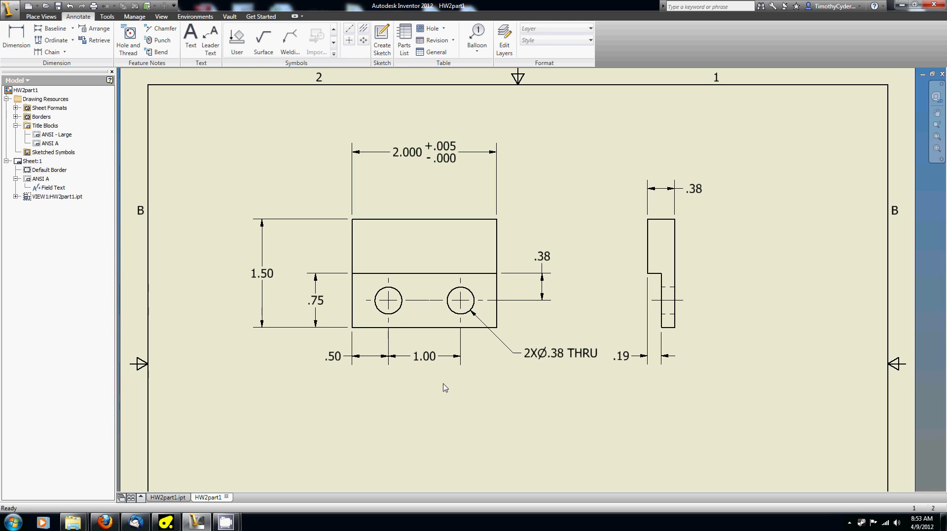
Step: Give the front view's overall height dimension a Symmetric tolerance of 0.005, with 3.123 precision for both the primary unit and primary tolerance
right_click(280, 272)
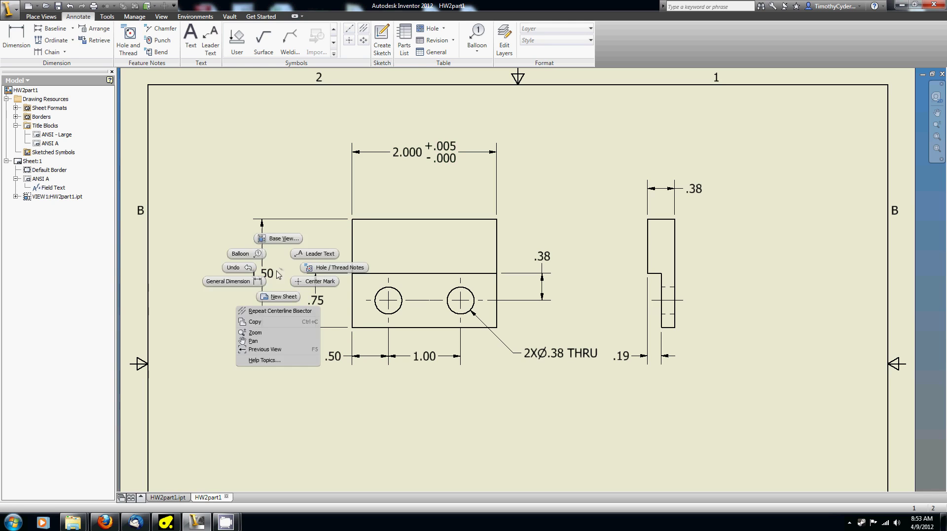
key("Escape")
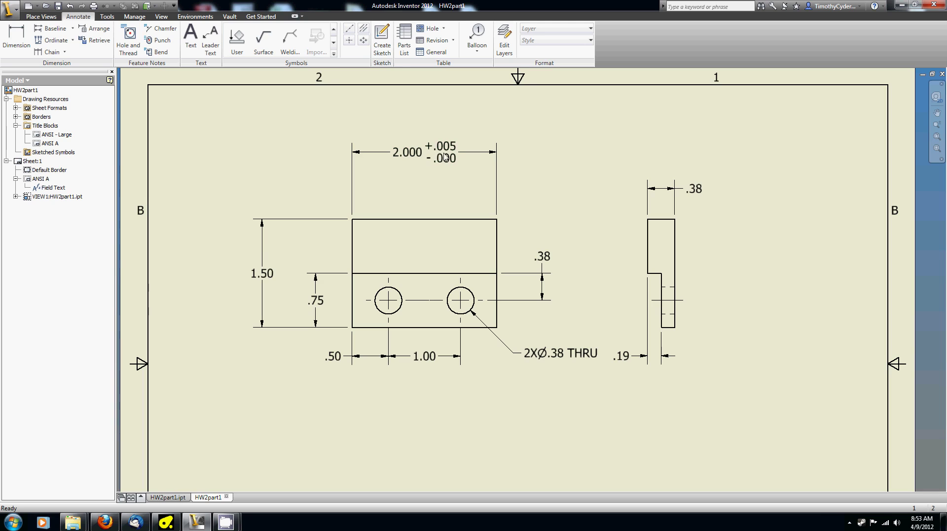
double_click(270, 279)
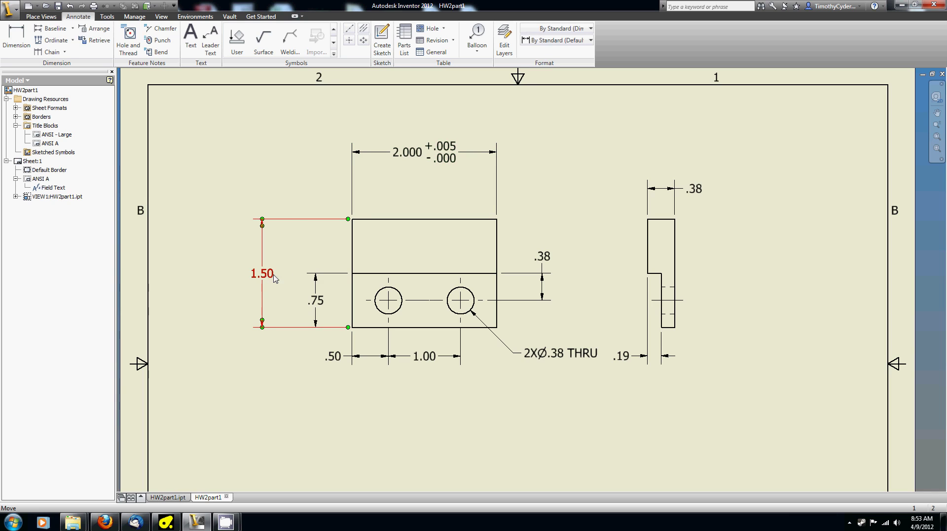
left_click(594, 193)
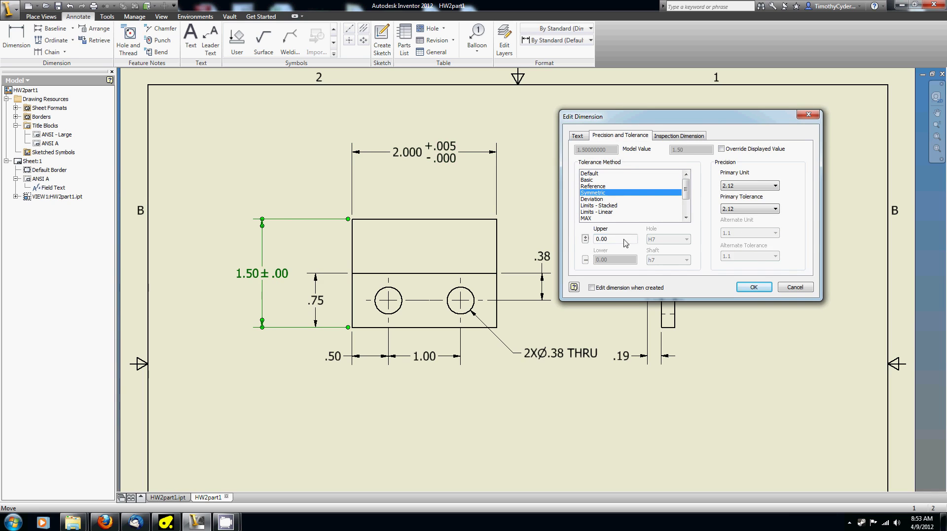
left_click(735, 186)
left_click(748, 214)
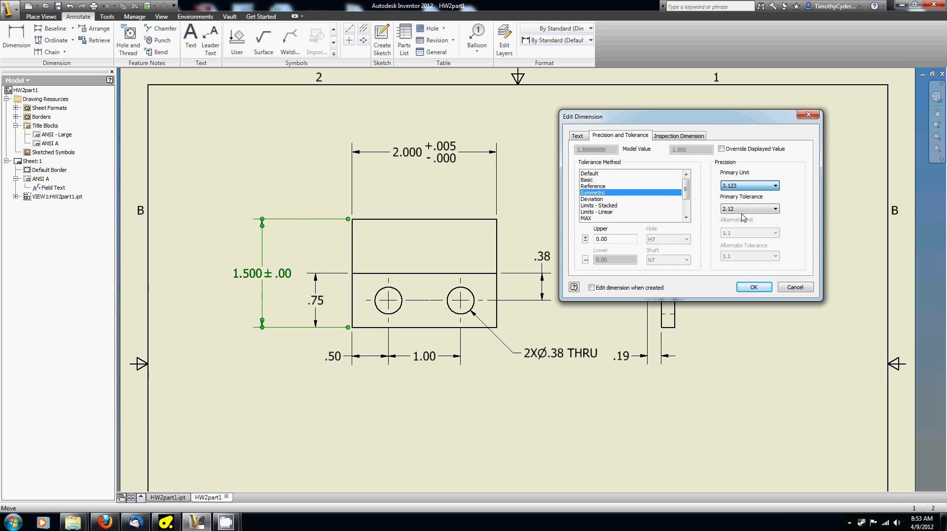
left_click(752, 209)
left_click(729, 238)
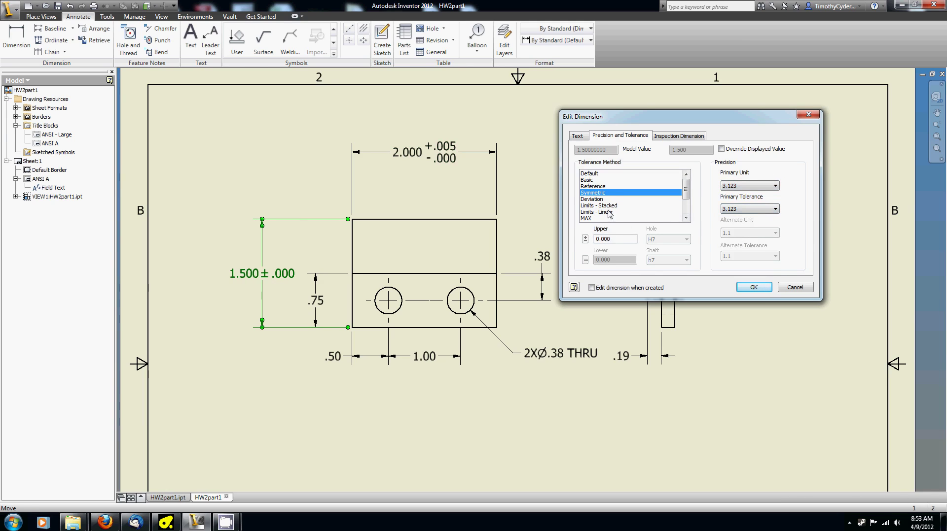
left_click(616, 240)
left_click(756, 289)
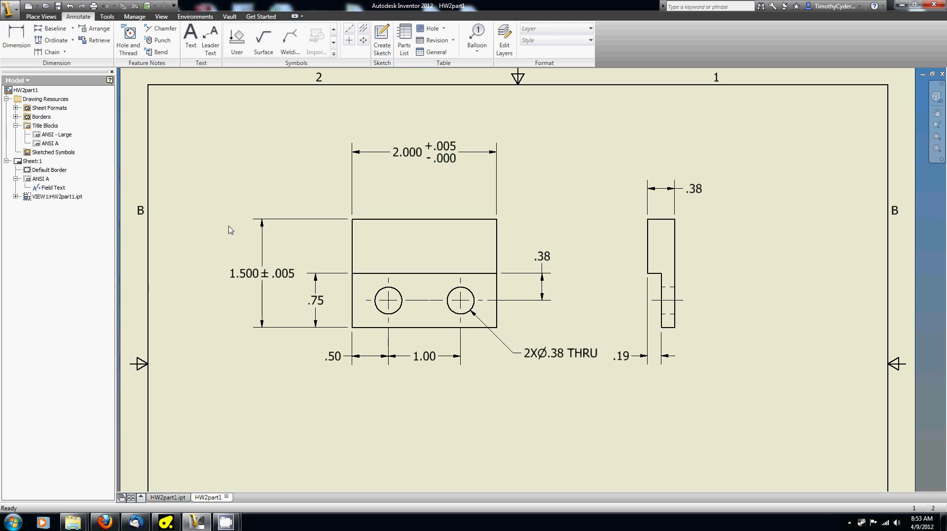
Step: Copy the height dimension's properties to the vertical hole-offset and both side-view dimensions, and move the lower side-view dimension text clear of the hole note
left_click(242, 272)
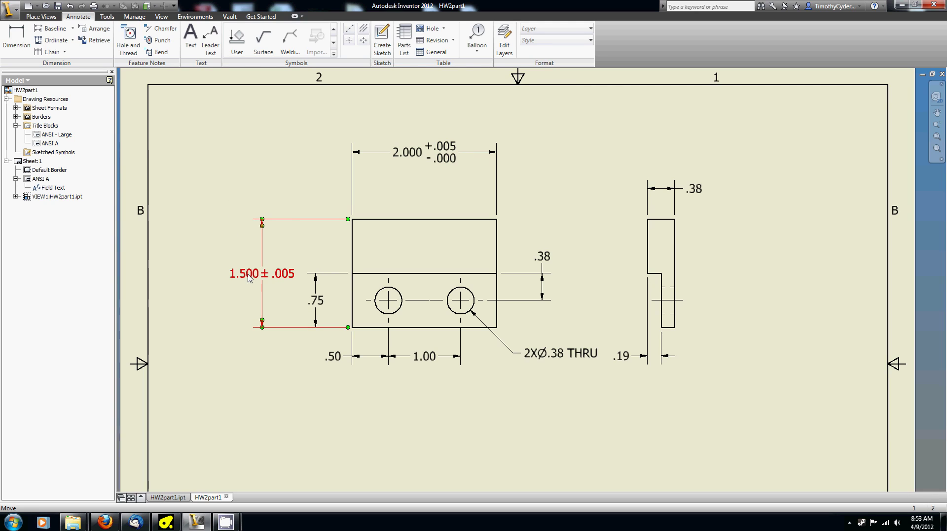
right_click(249, 278)
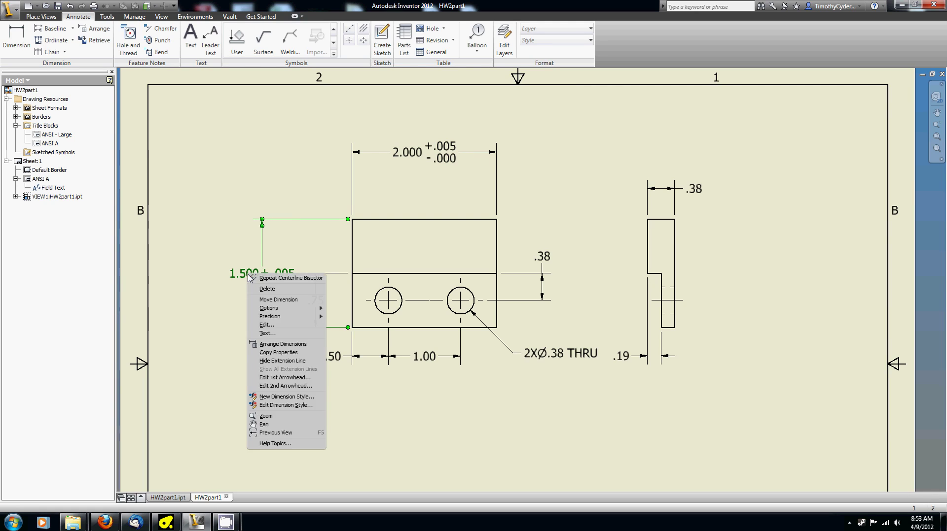
left_click(278, 352)
left_click(542, 284)
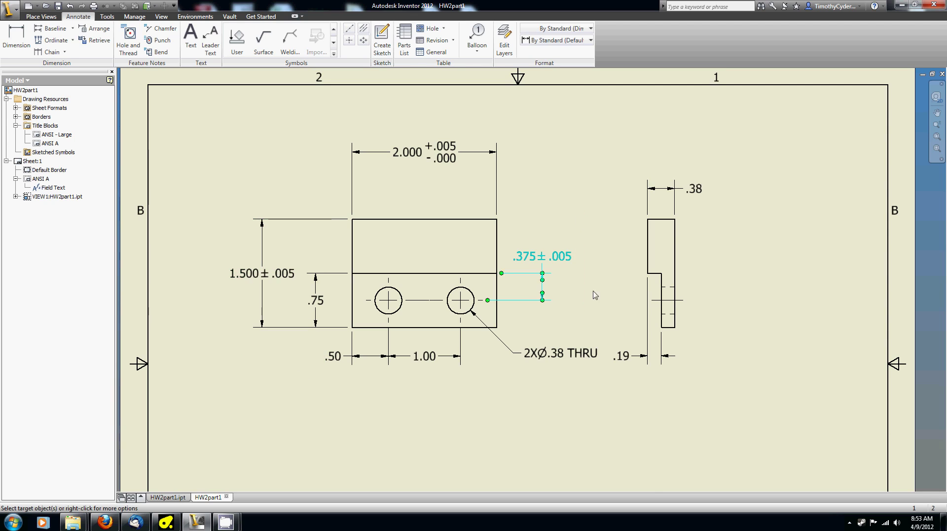
left_click(697, 189)
left_click(693, 353)
right_click(657, 408)
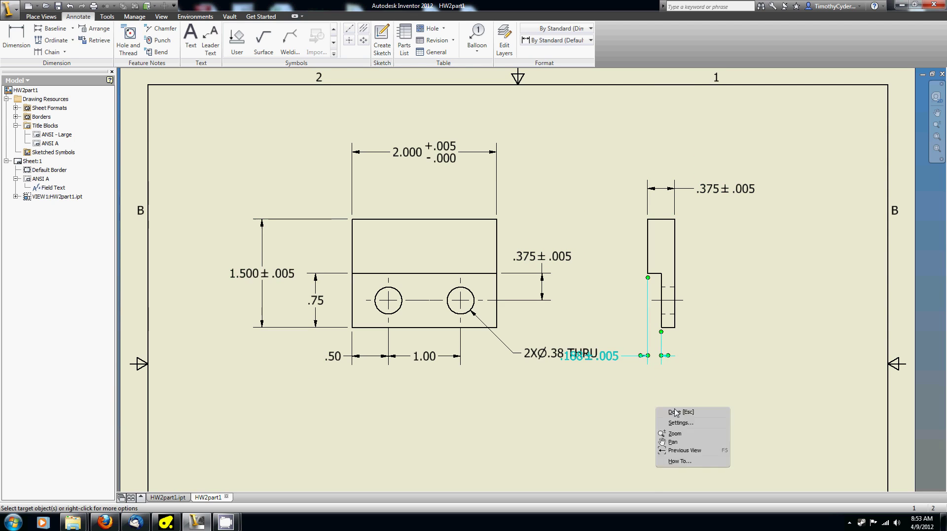
left_click(676, 413)
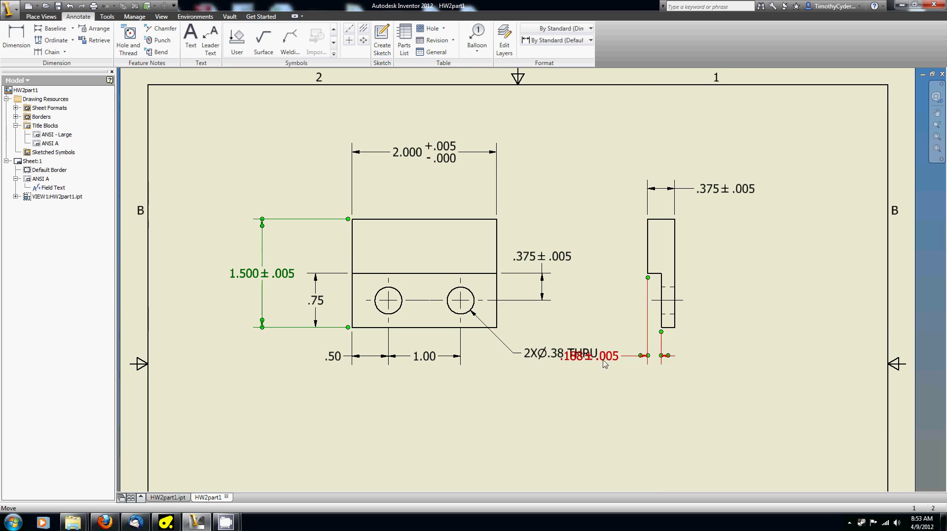
left_click_drag(604, 365, 739, 357)
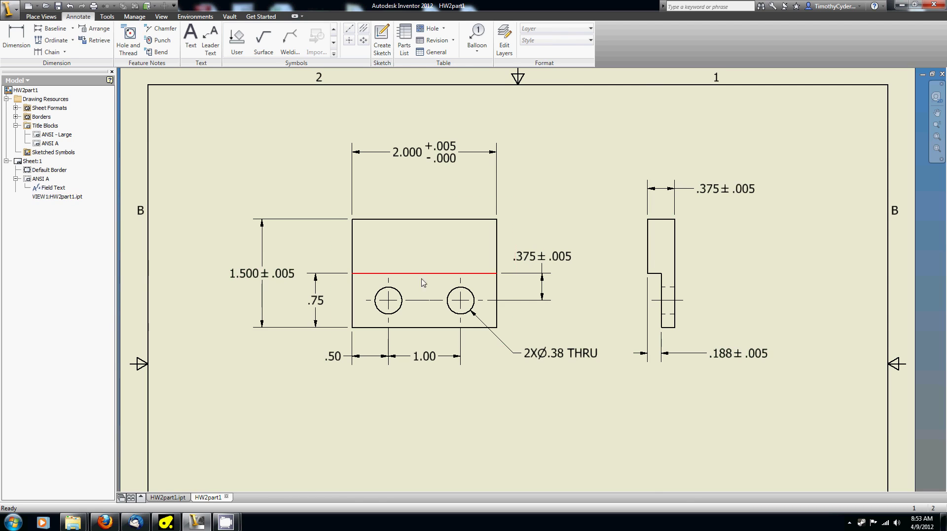
Step: Review the toleranced dimensions of both views and the title block across the drawing sheet
scroll(429, 295, "up", 3)
scroll(459, 323, "down", 3)
scroll(374, 276, "up", 1)
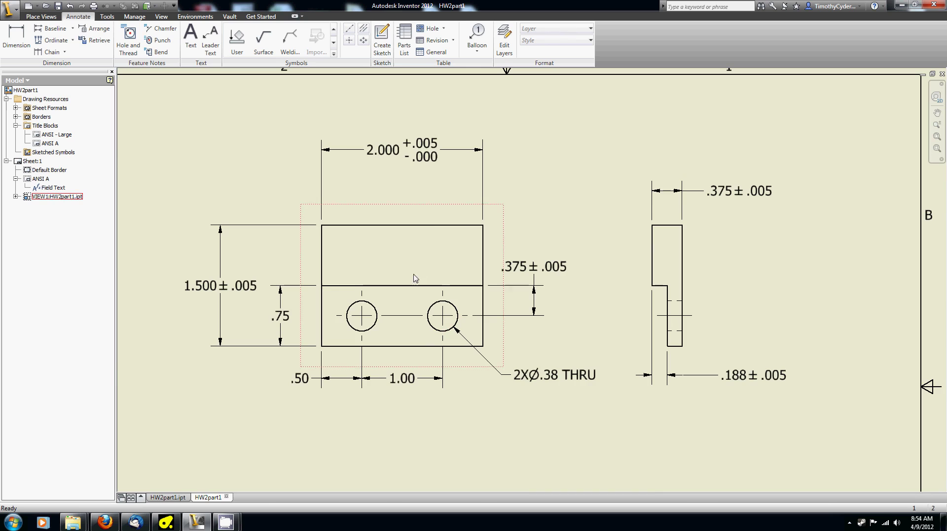
scroll(606, 304, "down", 4)
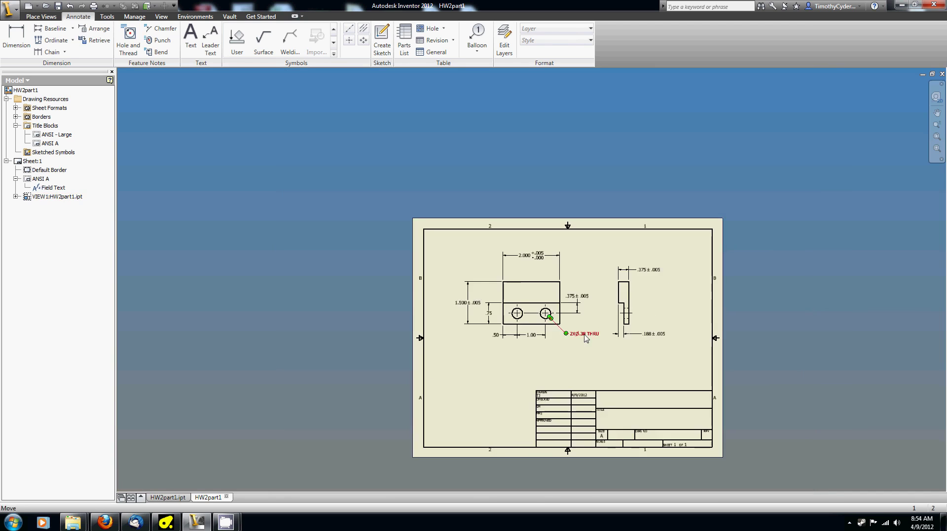
scroll(551, 362, "up", 2)
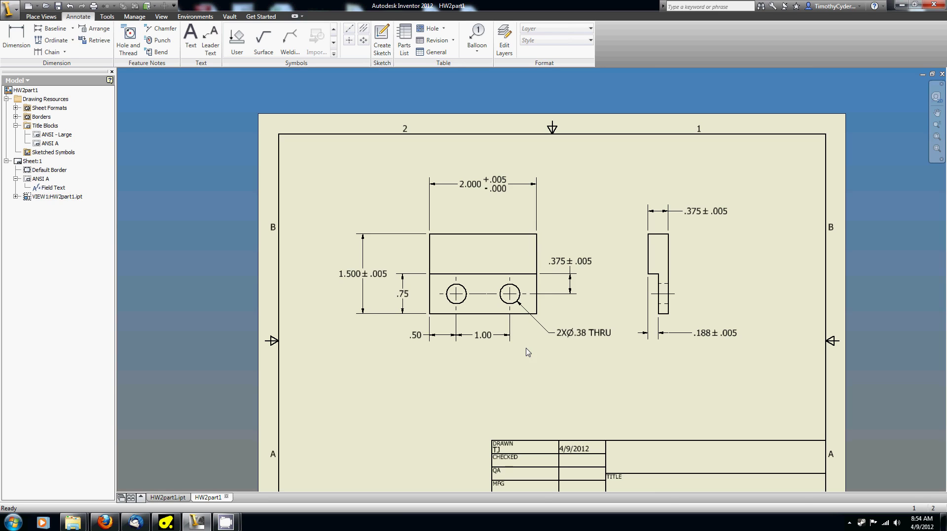
middle_click_drag(522, 348, 490, 344)
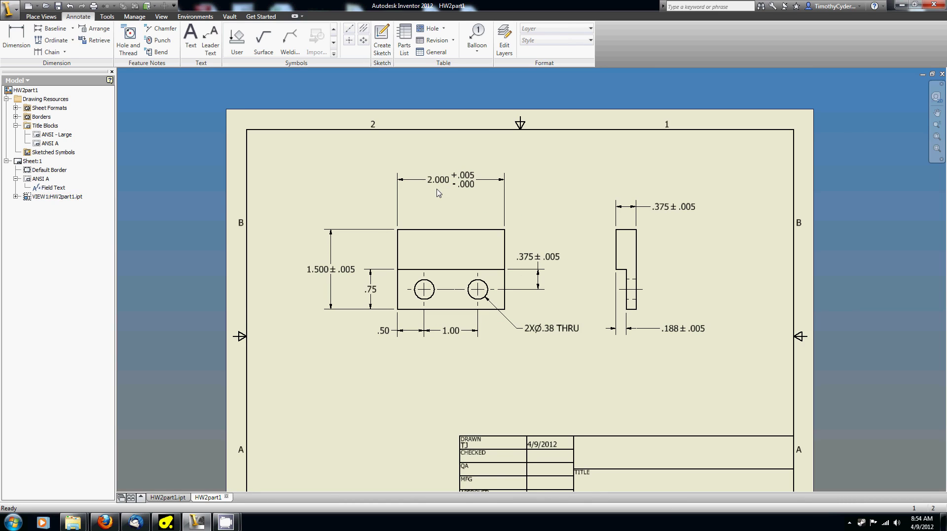
middle_click_drag(470, 368, 466, 325)
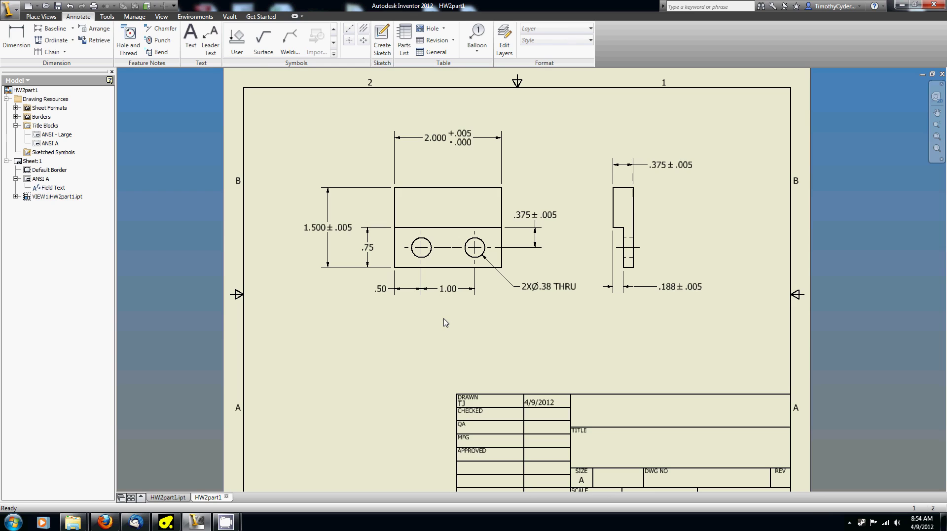
right_click(393, 315)
key("Escape")
middle_click_drag(645, 407, 721, 337)
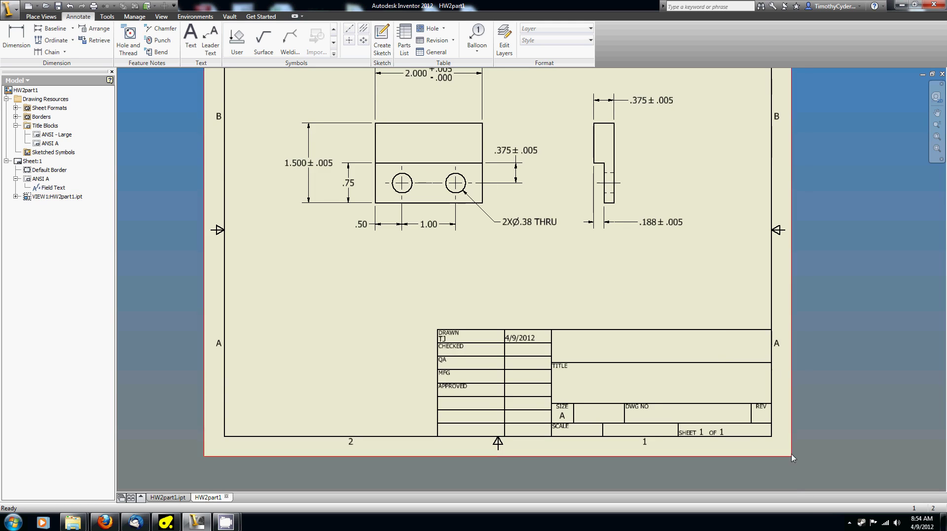